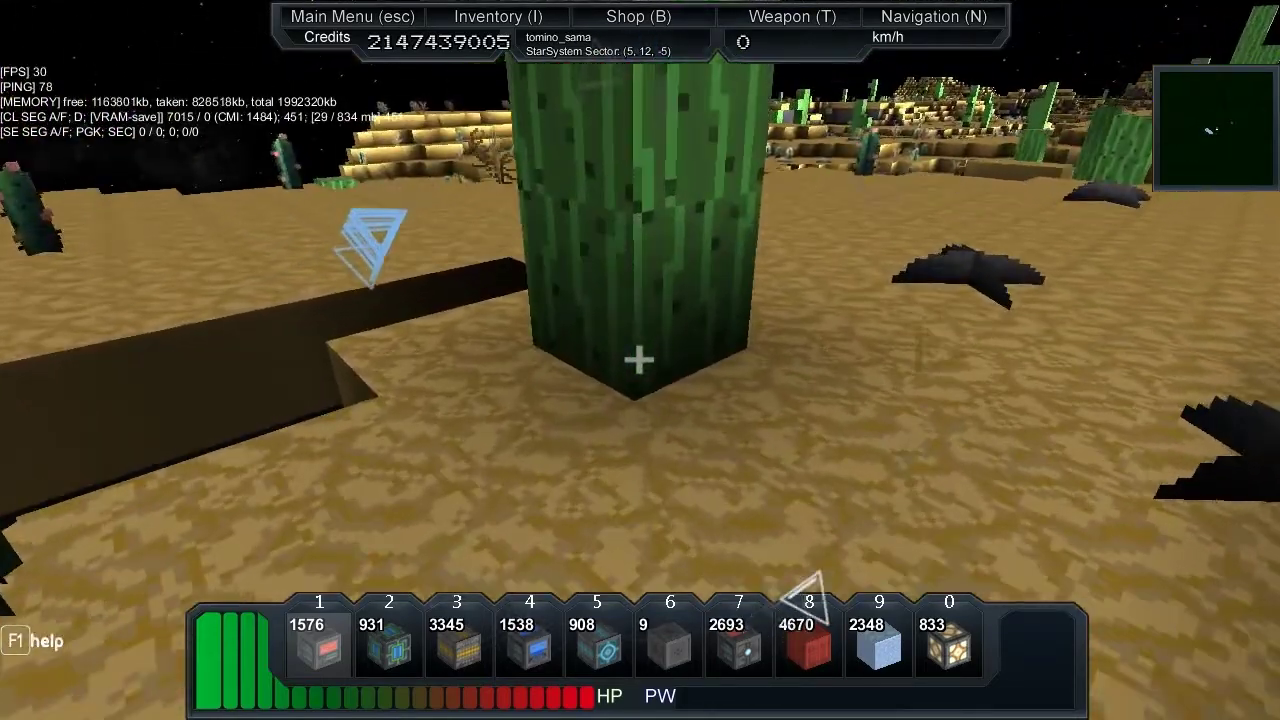
Step: Try breaking a cactus block in the desert, then bring up the inventory
{"action": "left_click", "coordinate": [640, 360]}
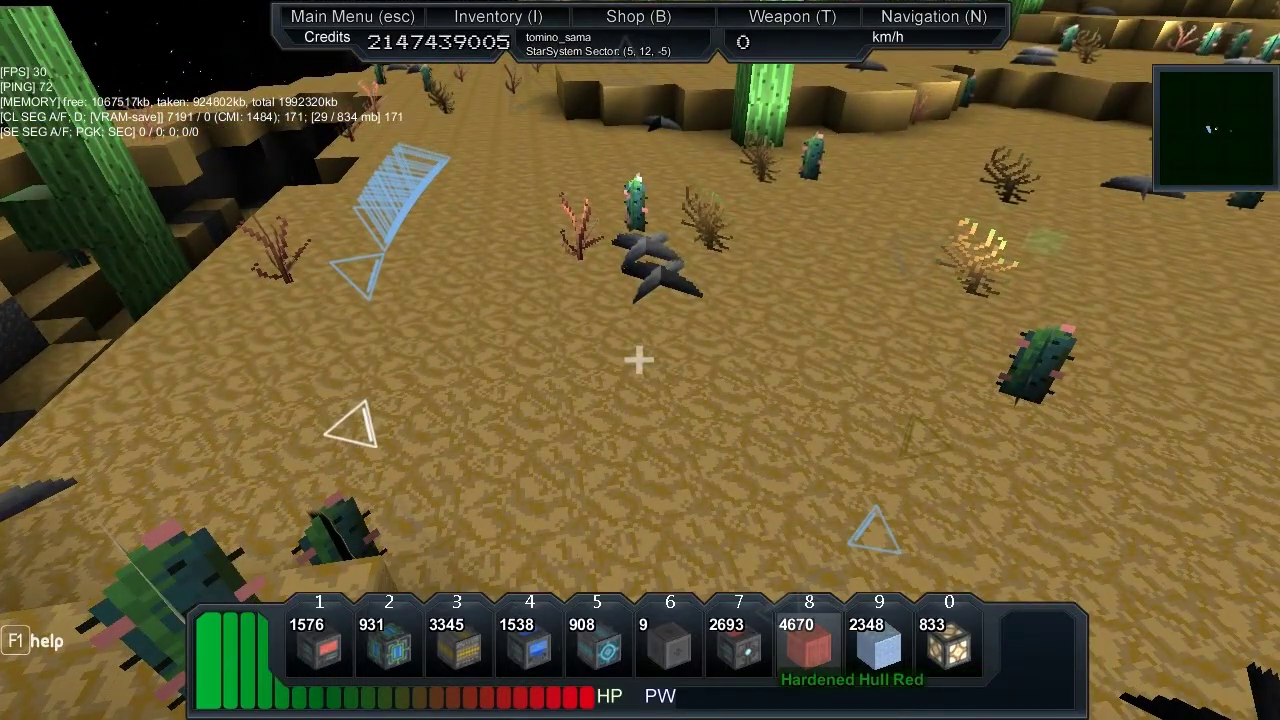
{"action": "key", "text": "i"}
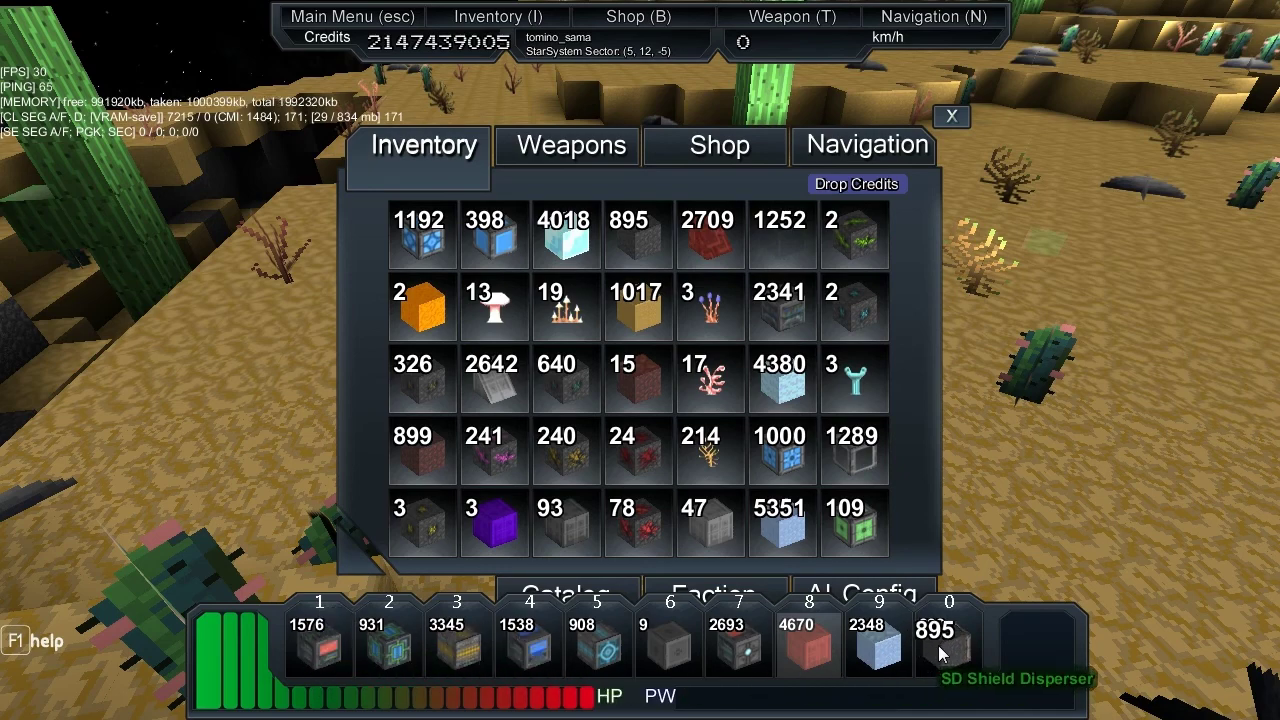
Step: Swap the hotbar's gold block for a grey rock block and switch to third-person view
{"action": "left_click", "coordinate": [940, 653]}
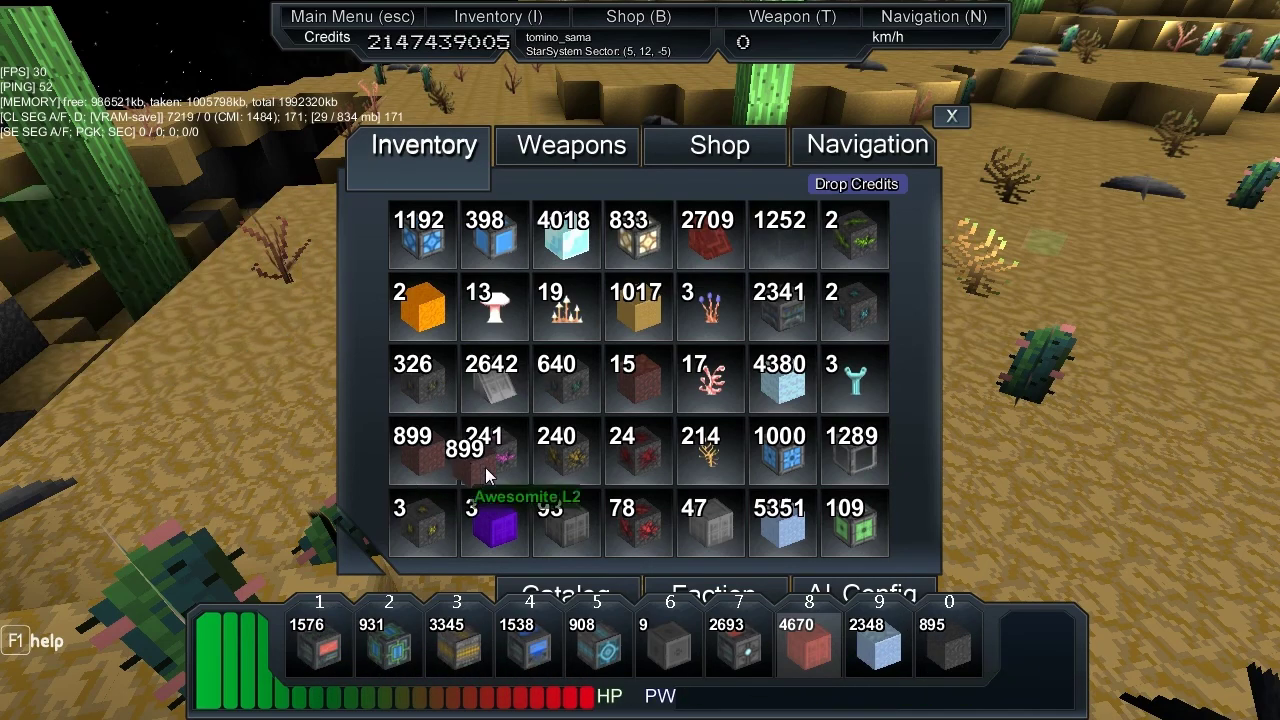
{"action": "key", "text": "i"}
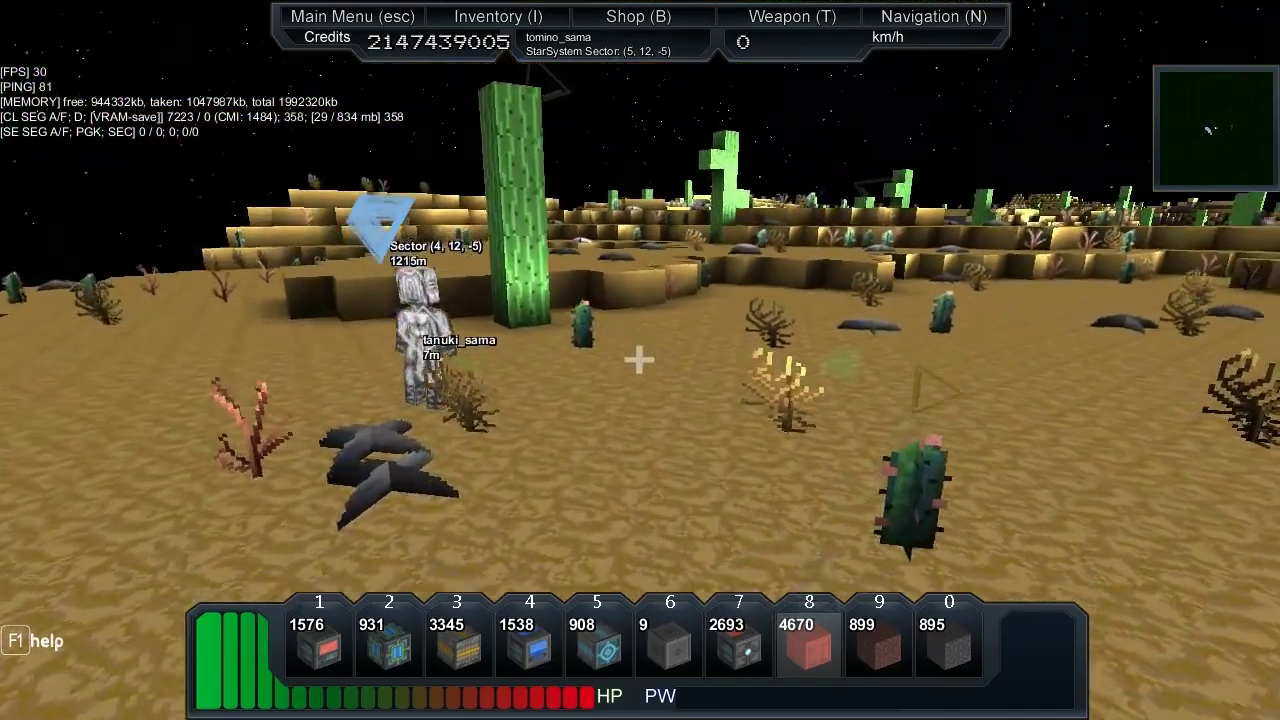
{"action": "key", "text": "w"}
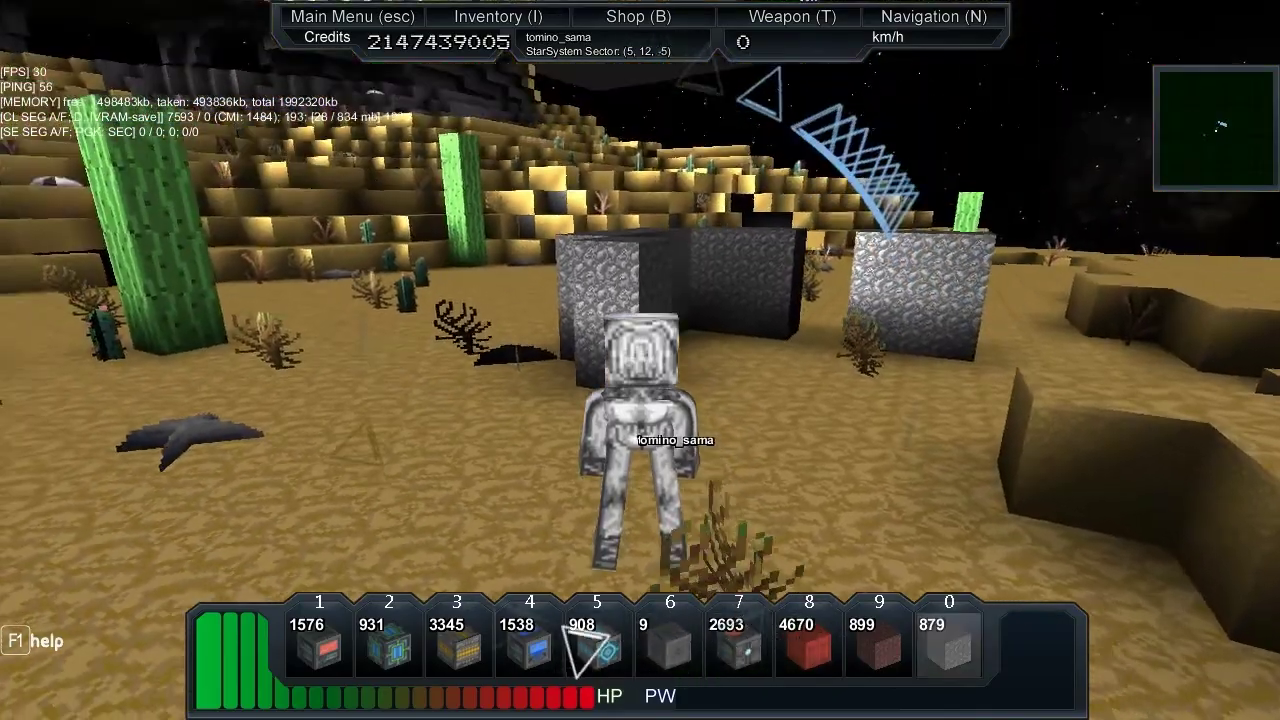
{"action": "key", "text": "w"}
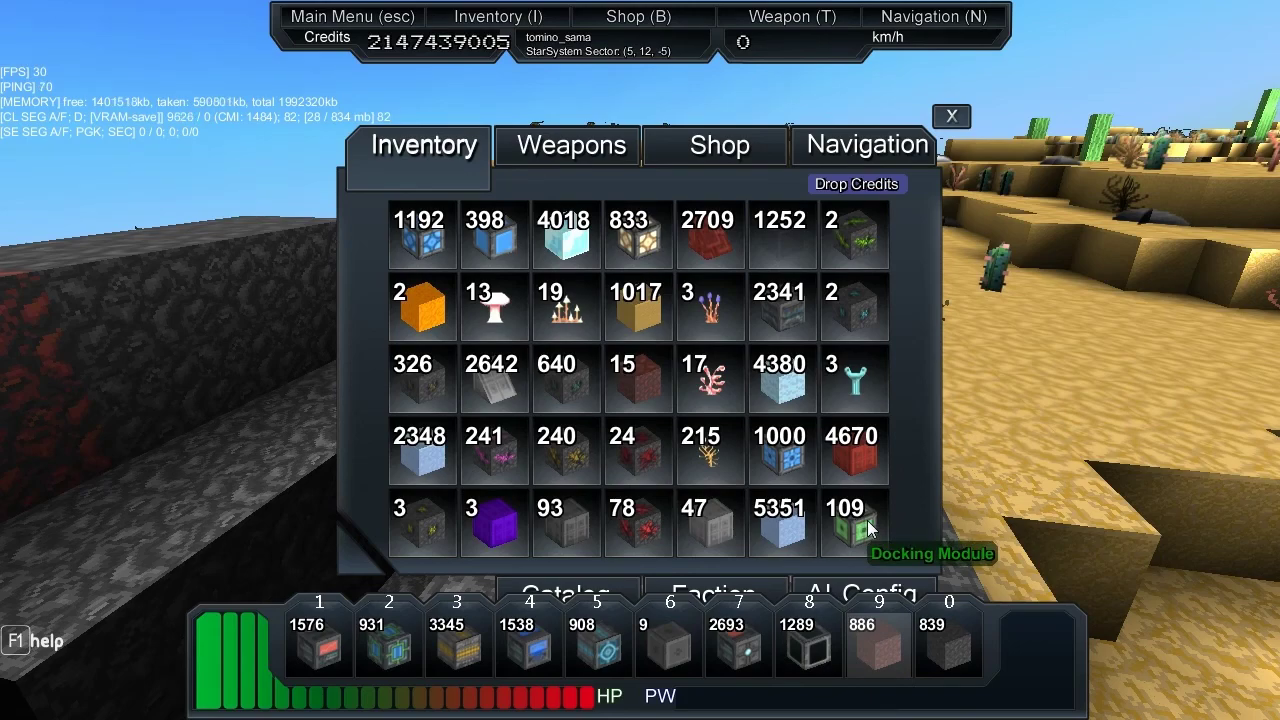
Step: Build up the structure's walls with dark red and grey stone blocks
{"action": "key", "text": "i"}
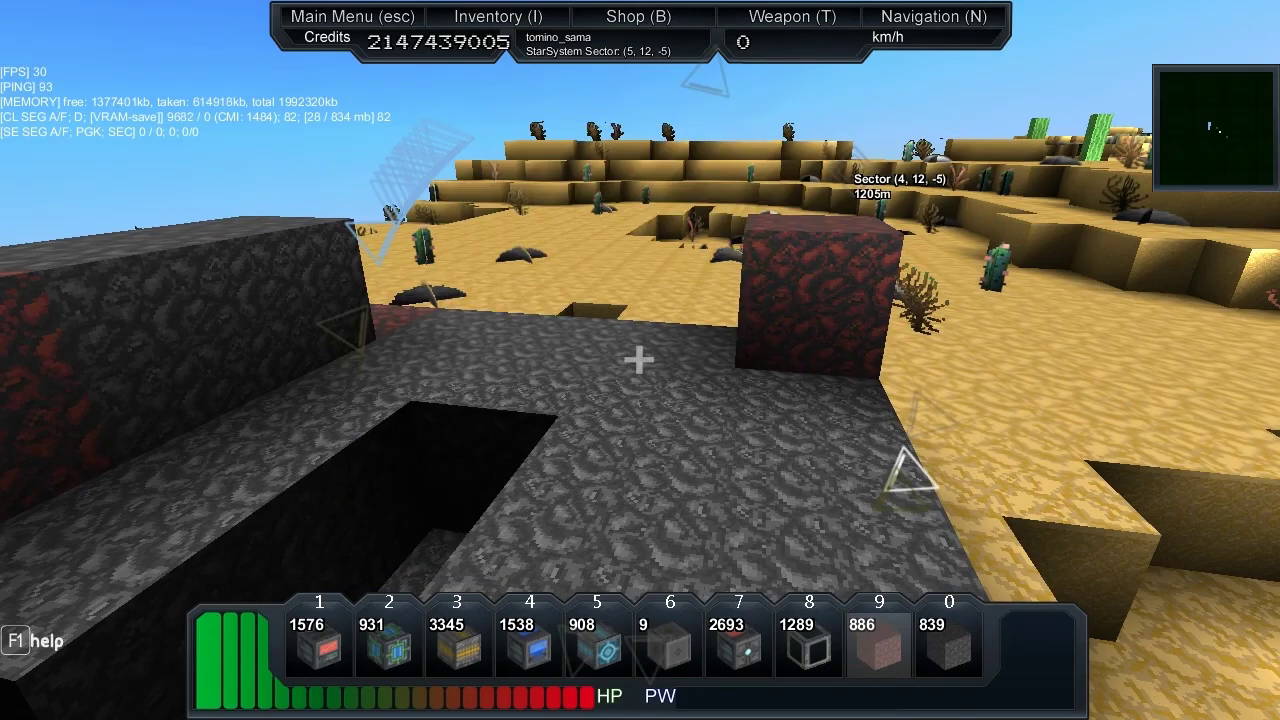
{"action": "left_click_drag", "start_coordinate": [638, 360], "coordinate": [638, 360]}
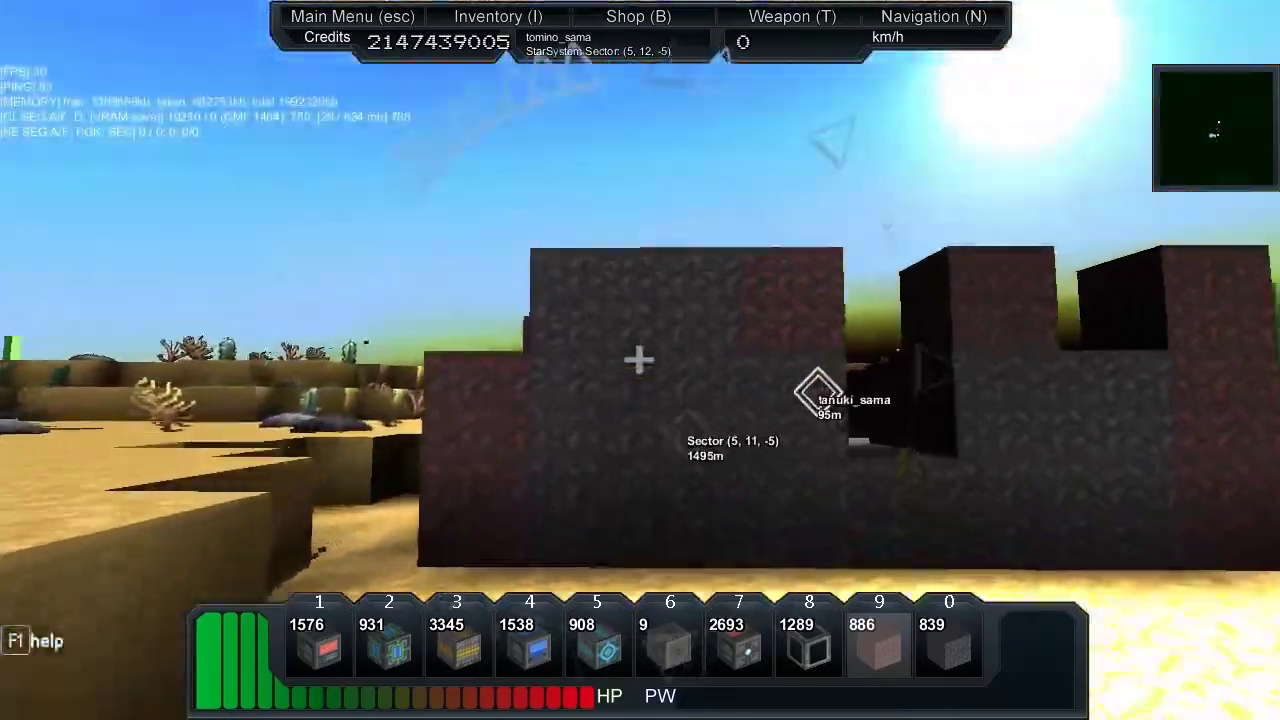
{"action": "left_click_drag", "start_coordinate": [638, 360], "coordinate": [638, 360]}
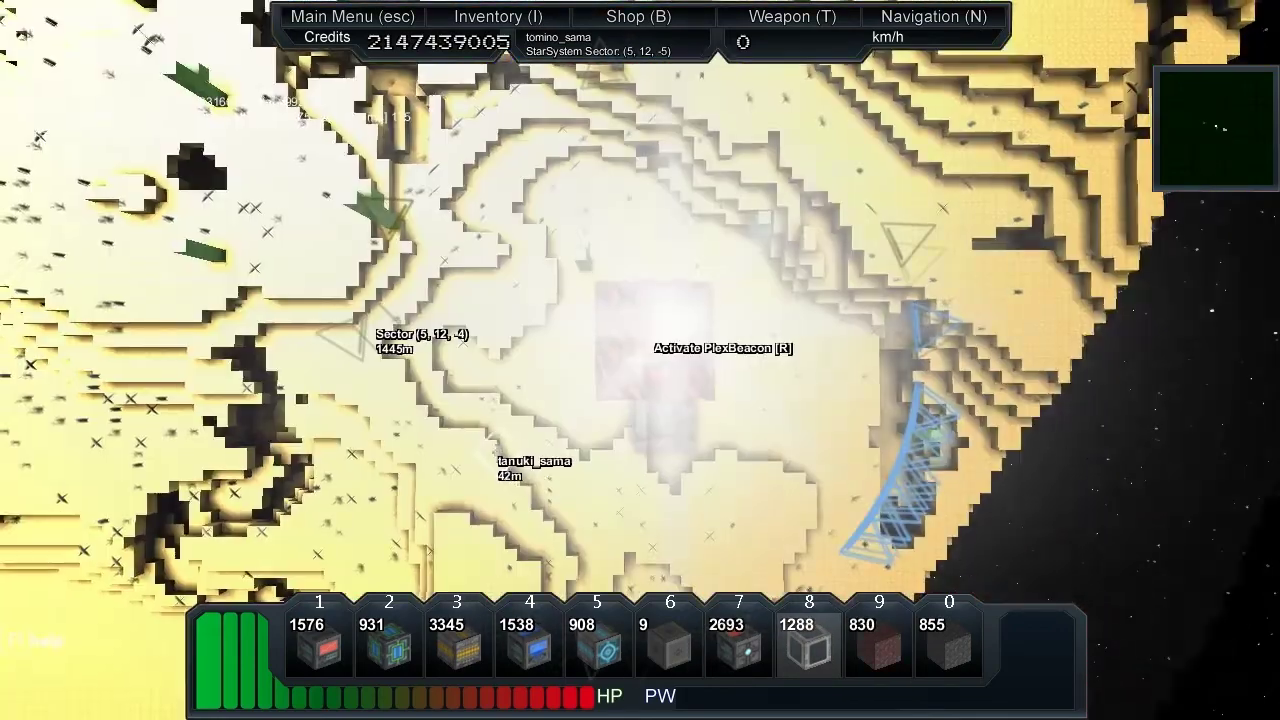
{"action": "key", "text": "w"}
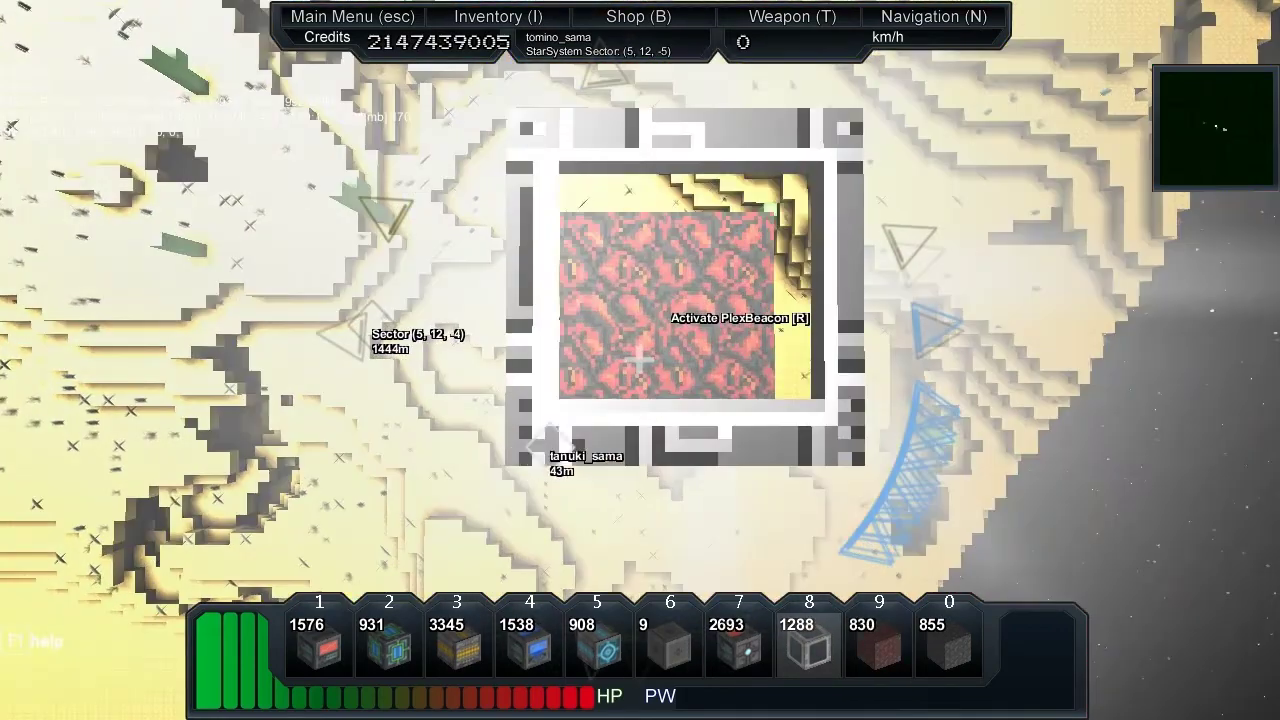
{"action": "key", "text": "s"}
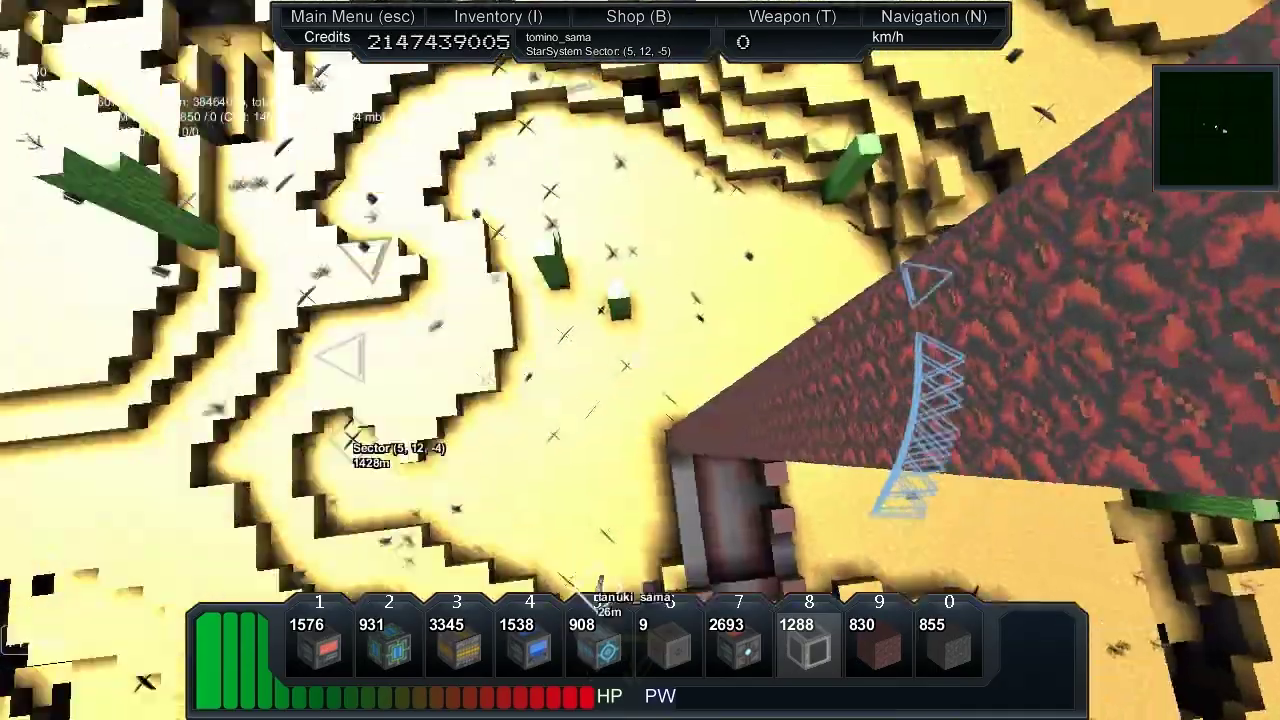
Step: Look over the tall red rock tower and the surrounding desert
{"action": "left_click_drag", "start_coordinate": [640, 360], "coordinate": [640, 200]}
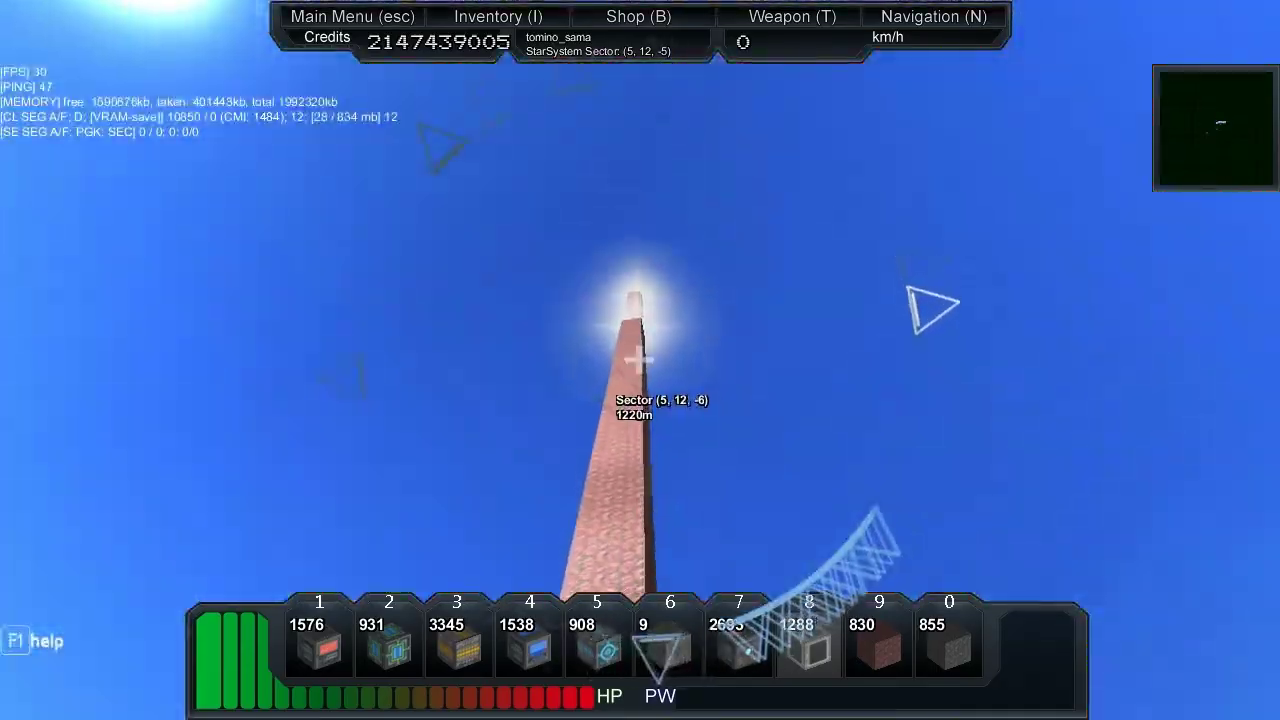
{"action": "left_click_drag", "start_coordinate": [640, 200], "coordinate": [640, 450]}
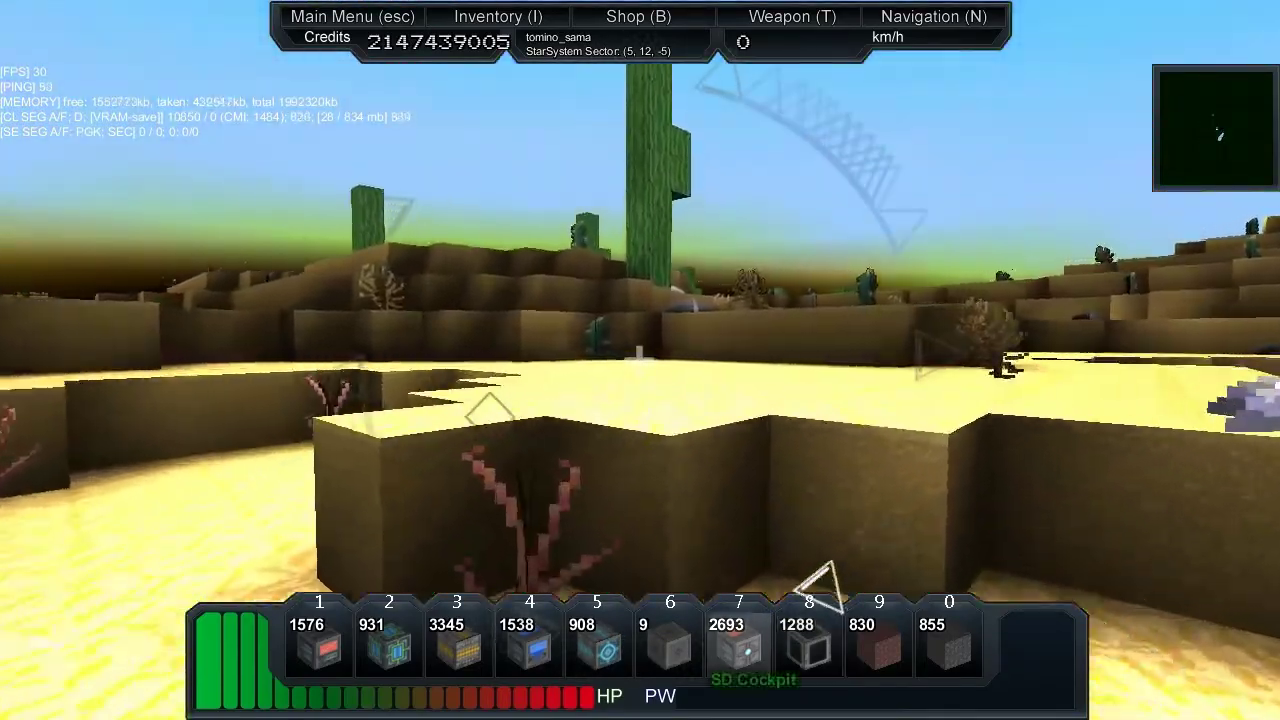
{"action": "left_click_drag", "start_coordinate": [640, 300], "coordinate": [640, 500]}
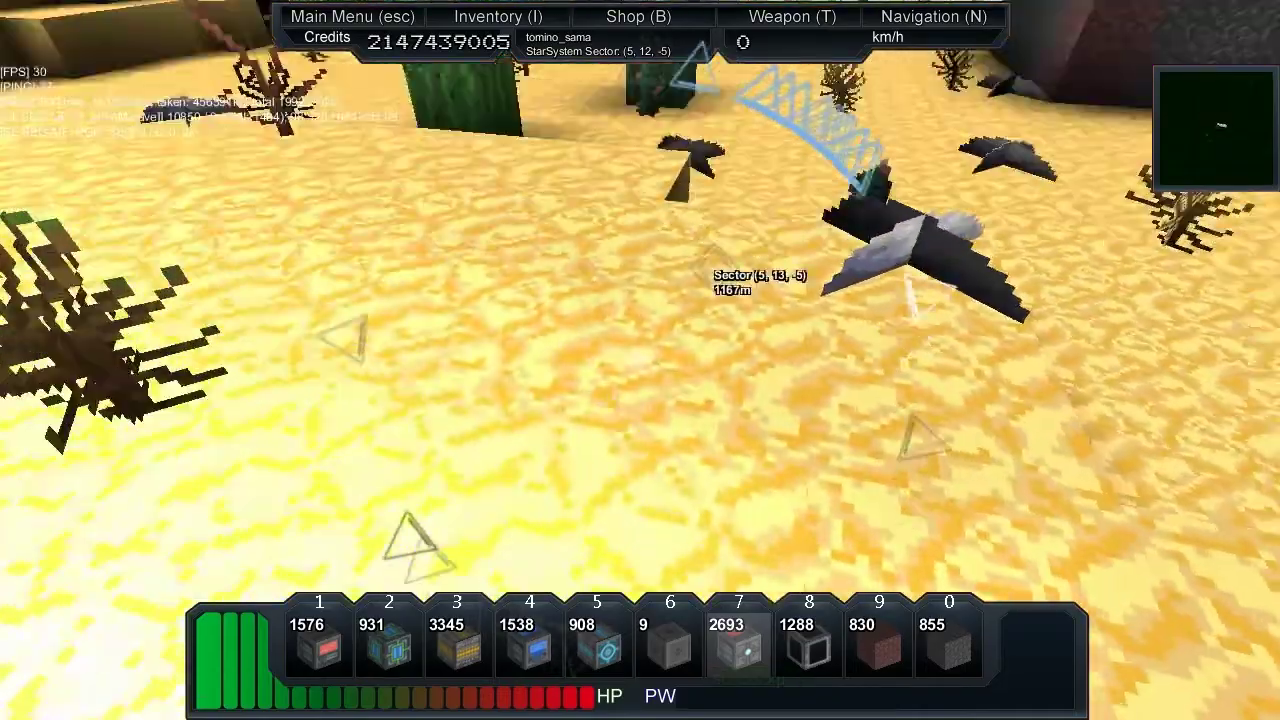
{"action": "left_click_drag", "start_coordinate": [640, 360], "coordinate": [900, 300]}
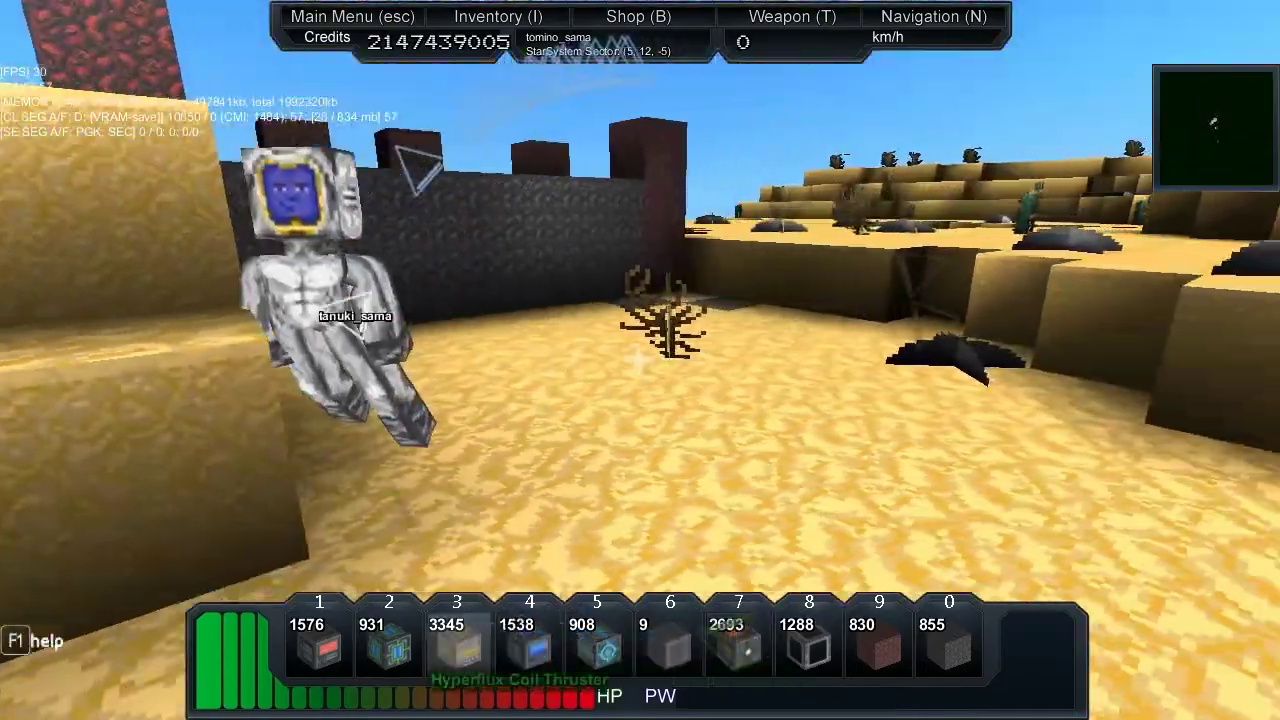
{"action": "key", "text": "2"}
{"action": "type", "text": "SHUTT"}
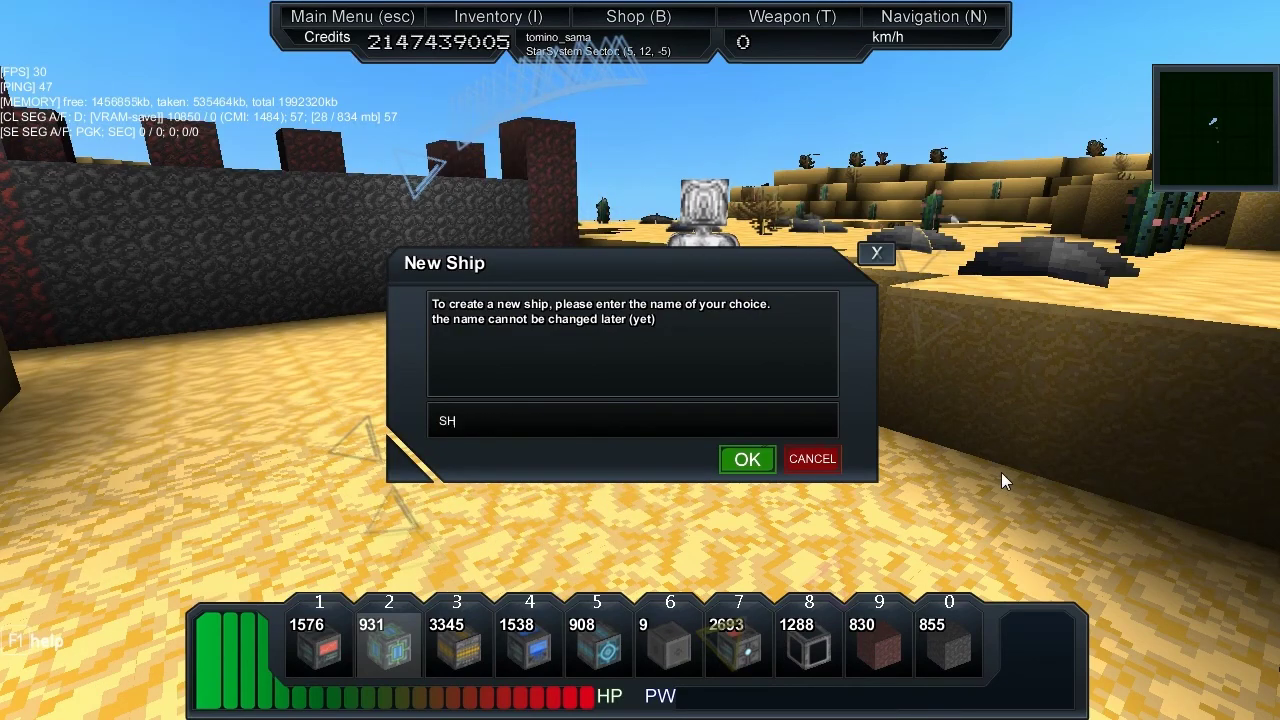
{"action": "type", "text": "LE"}
Step: Name the new ship SHUTTLE, enter its core, and switch to build mode
{"action": "key", "text": "Return"}
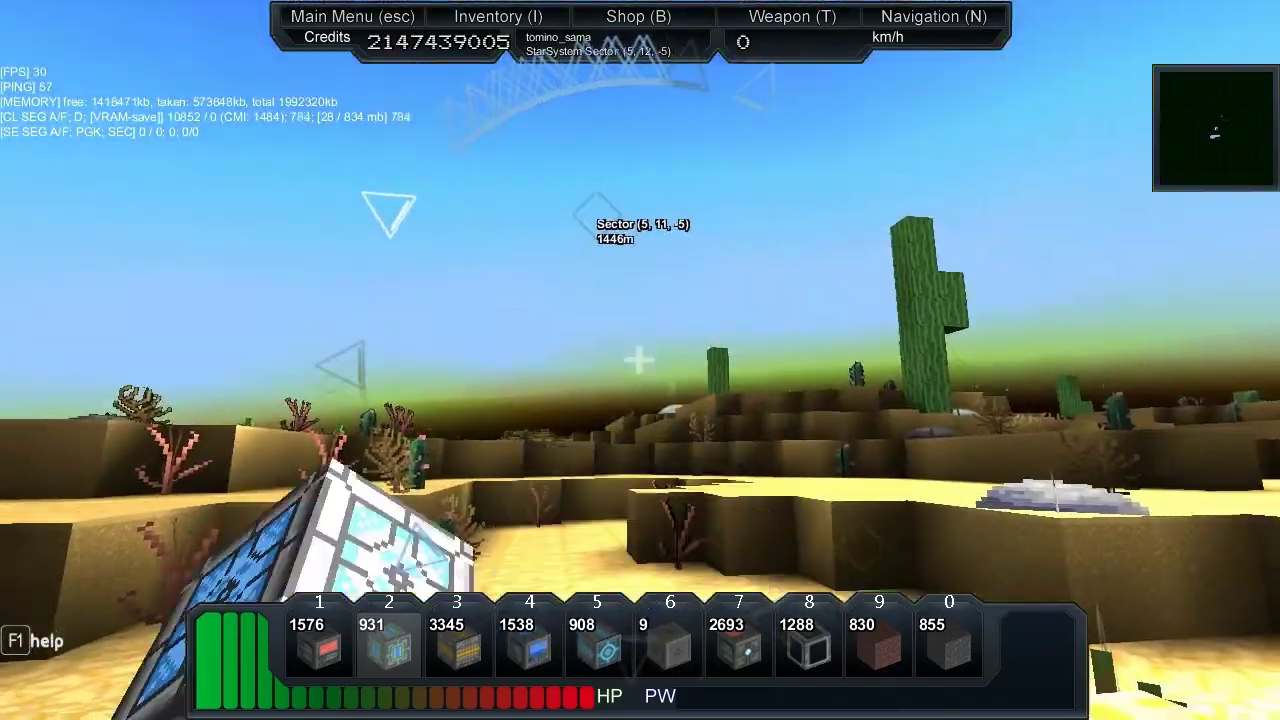
{"action": "key", "text": "r"}
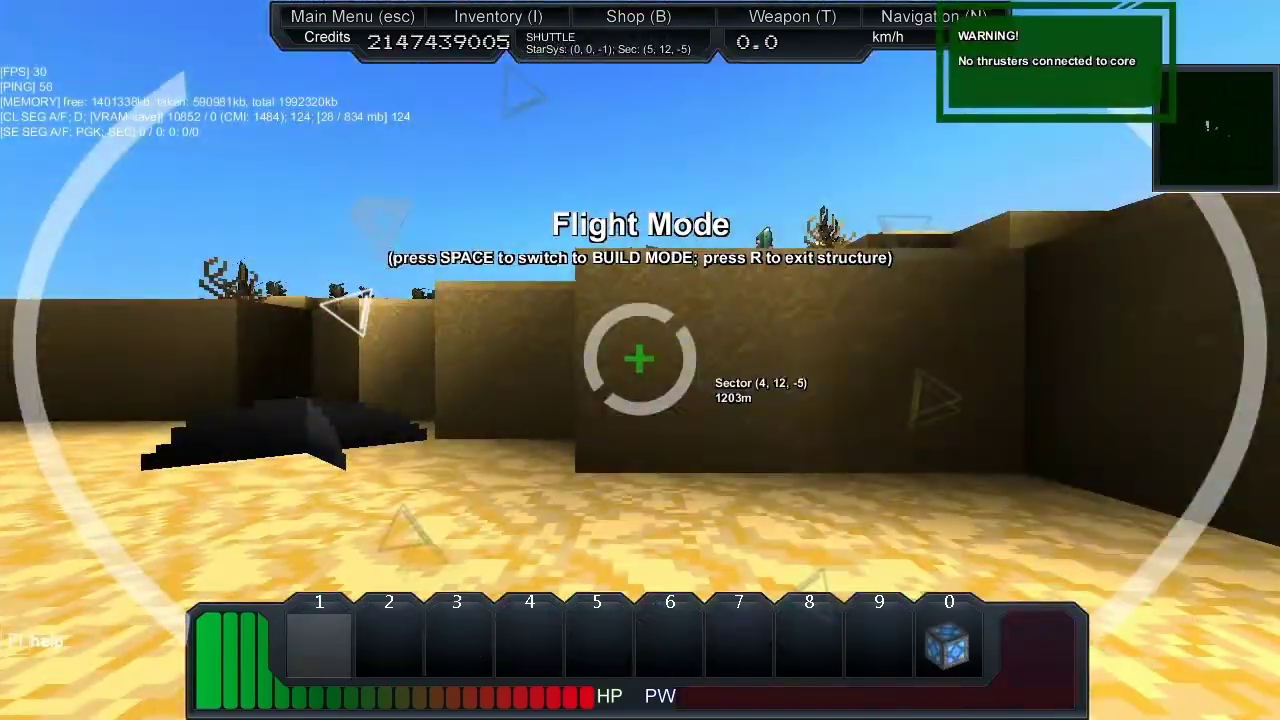
{"action": "key", "text": "space"}
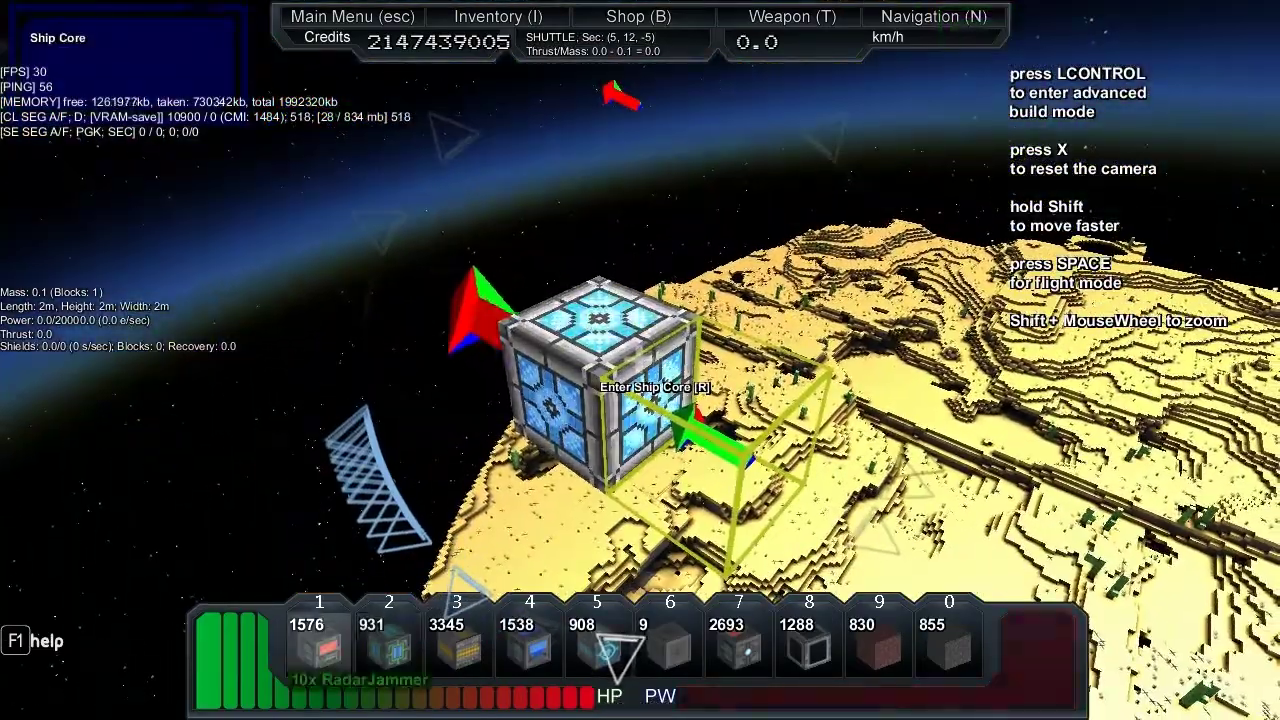
Step: Place three power blocks beside the ship core
{"action": "key", "text": "2"}
{"action": "left_click", "coordinate": [640, 360]}
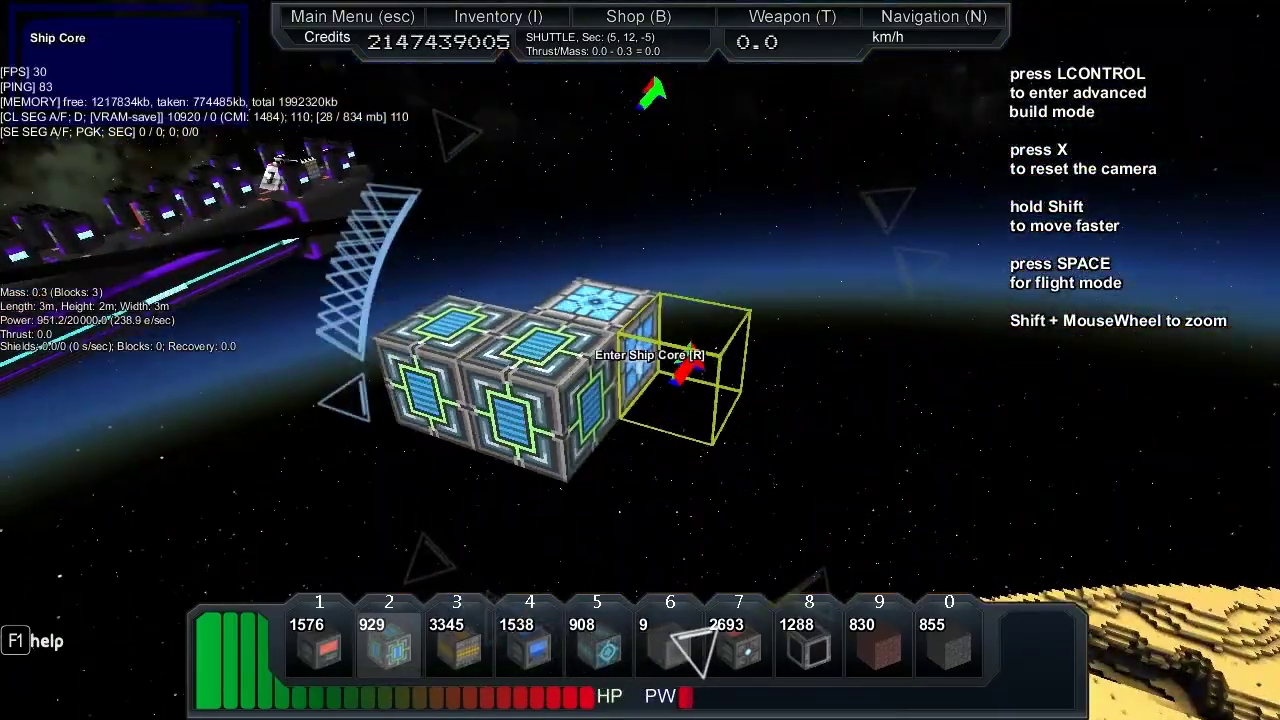
{"action": "left_click", "coordinate": [640, 360]}
{"action": "left_click", "coordinate": [640, 360]}
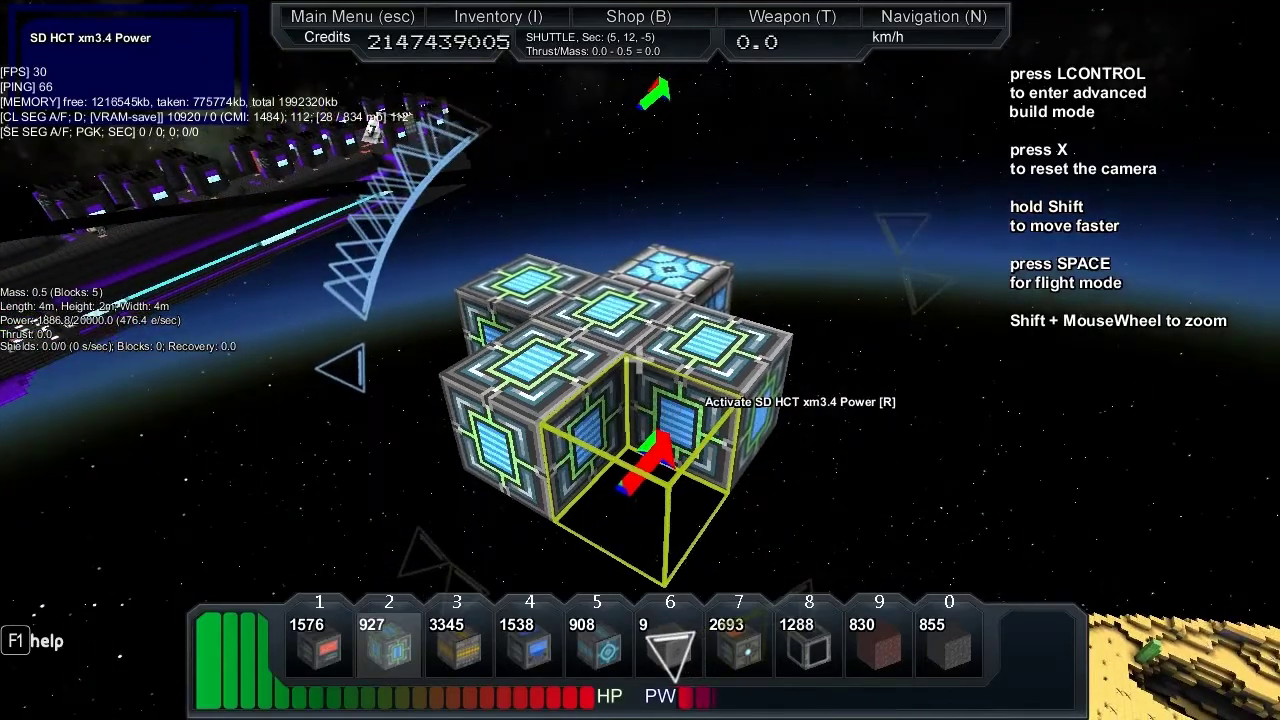
Step: Add four thrusters to the shuttle, including its sides
{"action": "key", "text": "3"}
{"action": "left_click", "coordinate": [640, 360]}
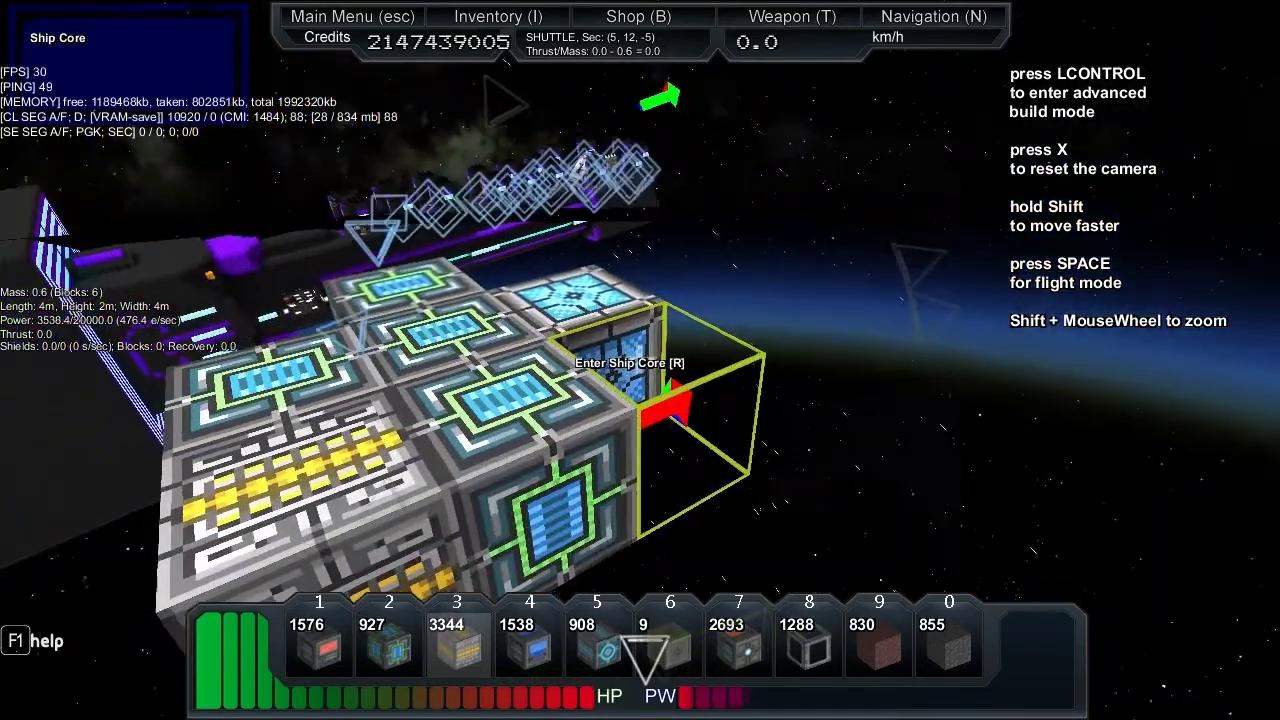
{"action": "left_click", "coordinate": [640, 360]}
{"action": "key", "text": "2"}
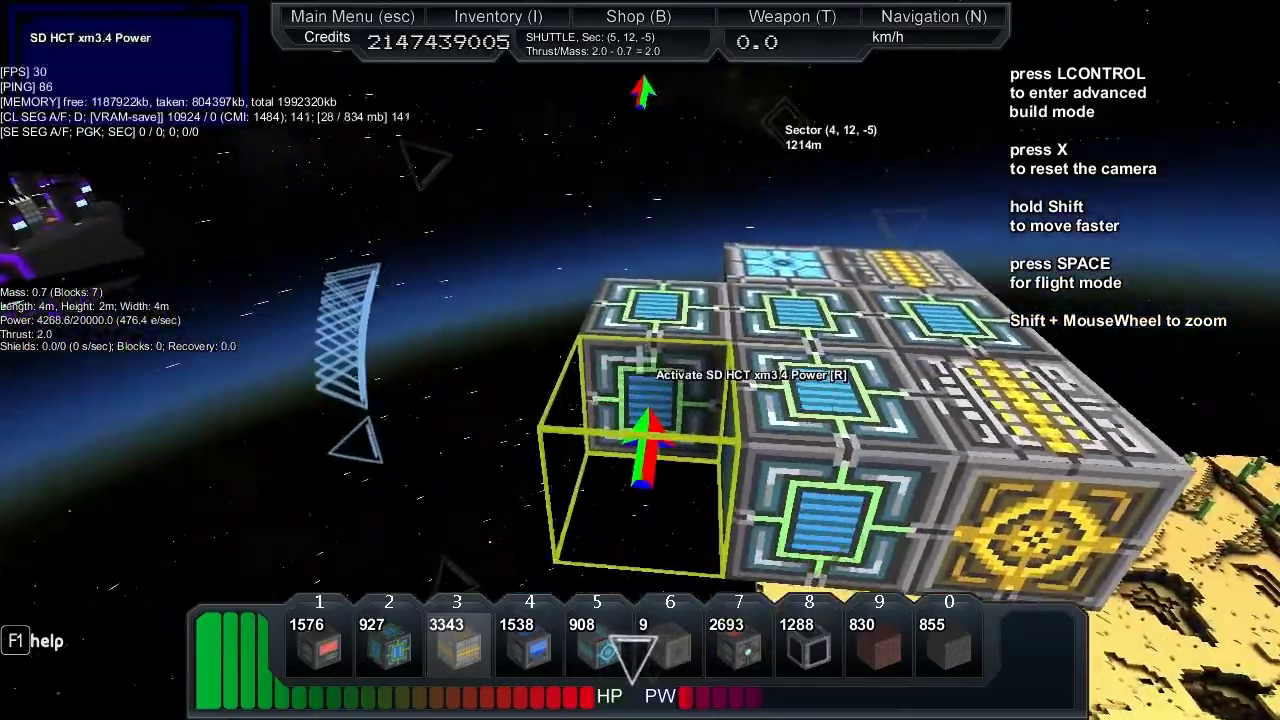
{"action": "left_click", "coordinate": [640, 360]}
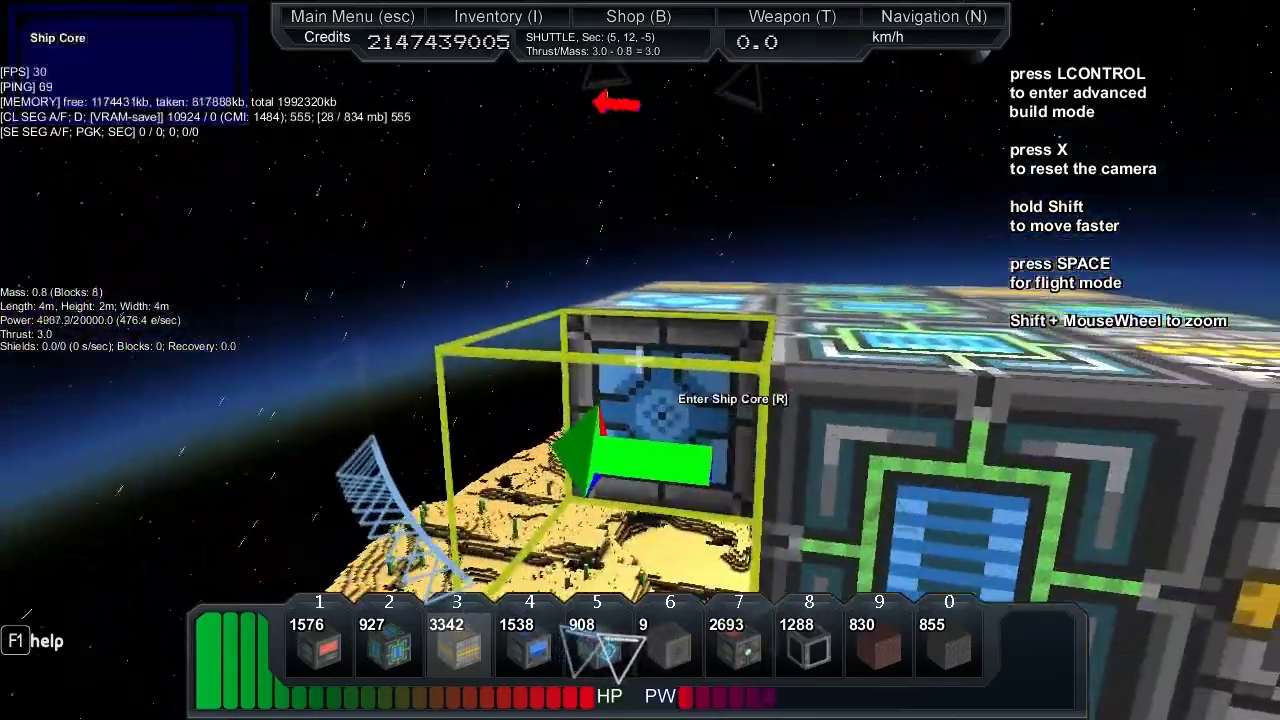
{"action": "left_click", "coordinate": [640, 360]}
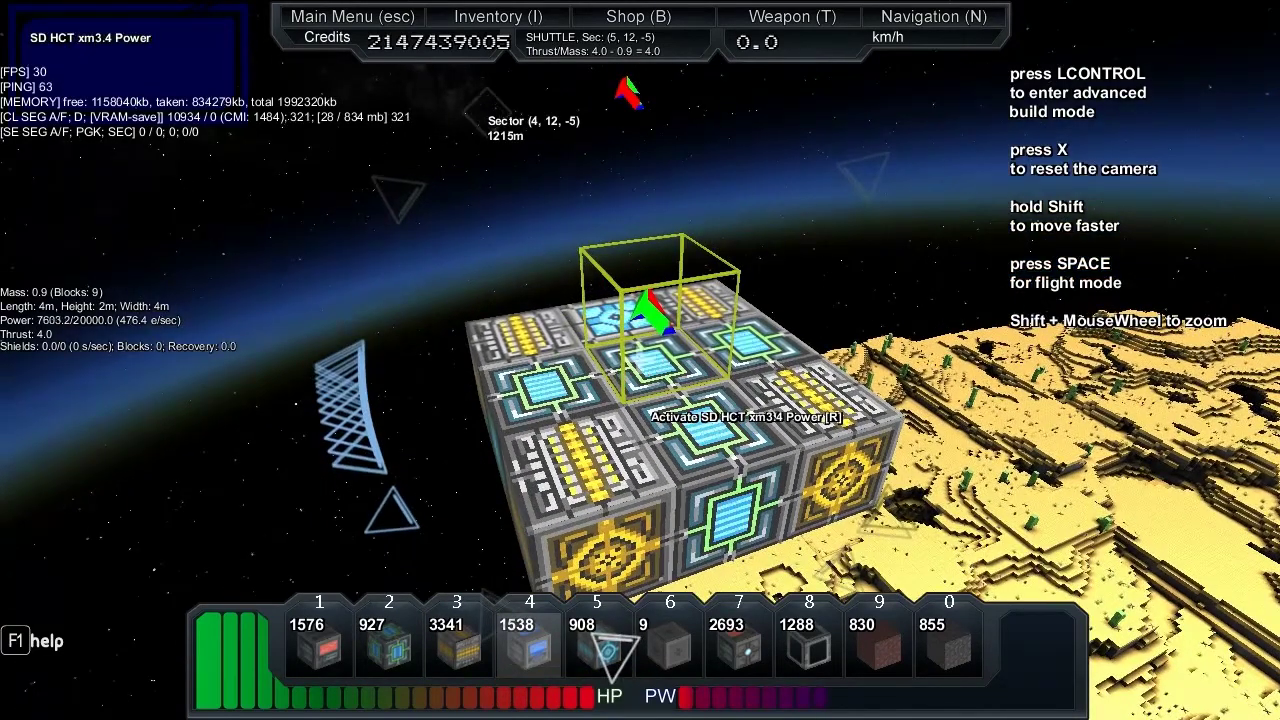
Step: Place two weapons computers and another block on the shuttle's top layer
{"action": "left_click", "coordinate": [640, 360]}
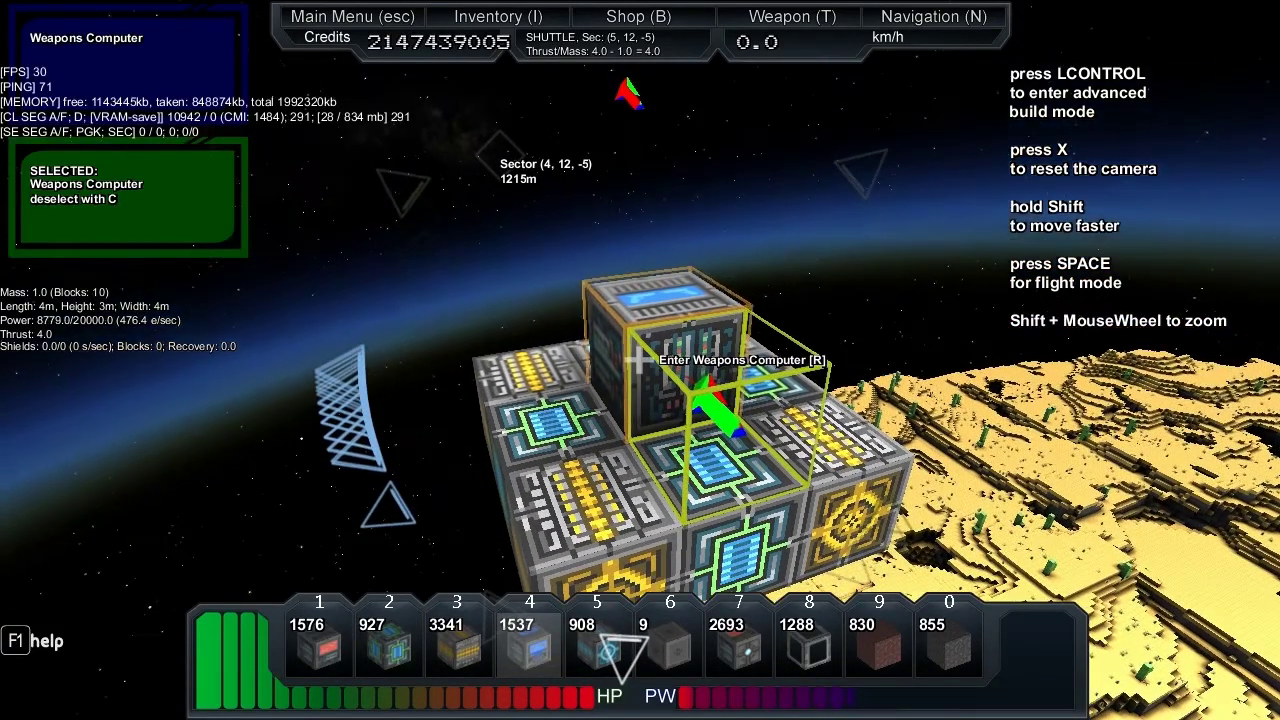
{"action": "right_click", "coordinate": [640, 360]}
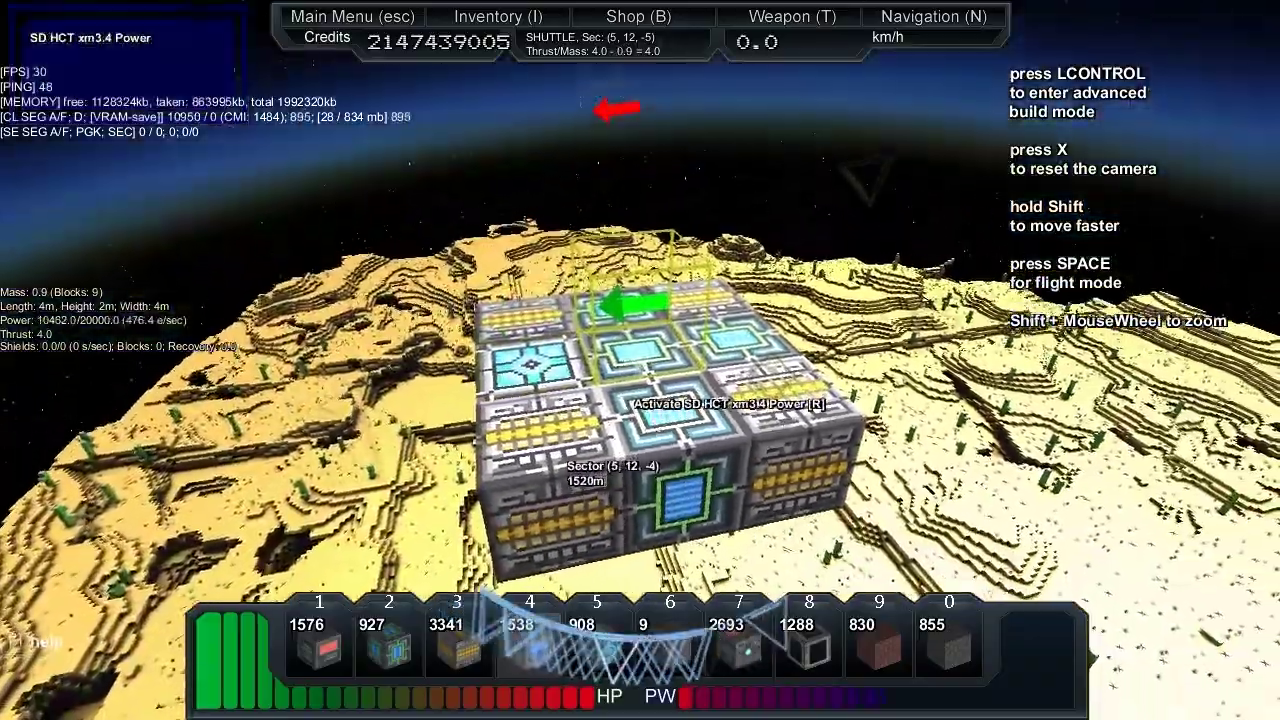
{"action": "left_click", "coordinate": [640, 360]}
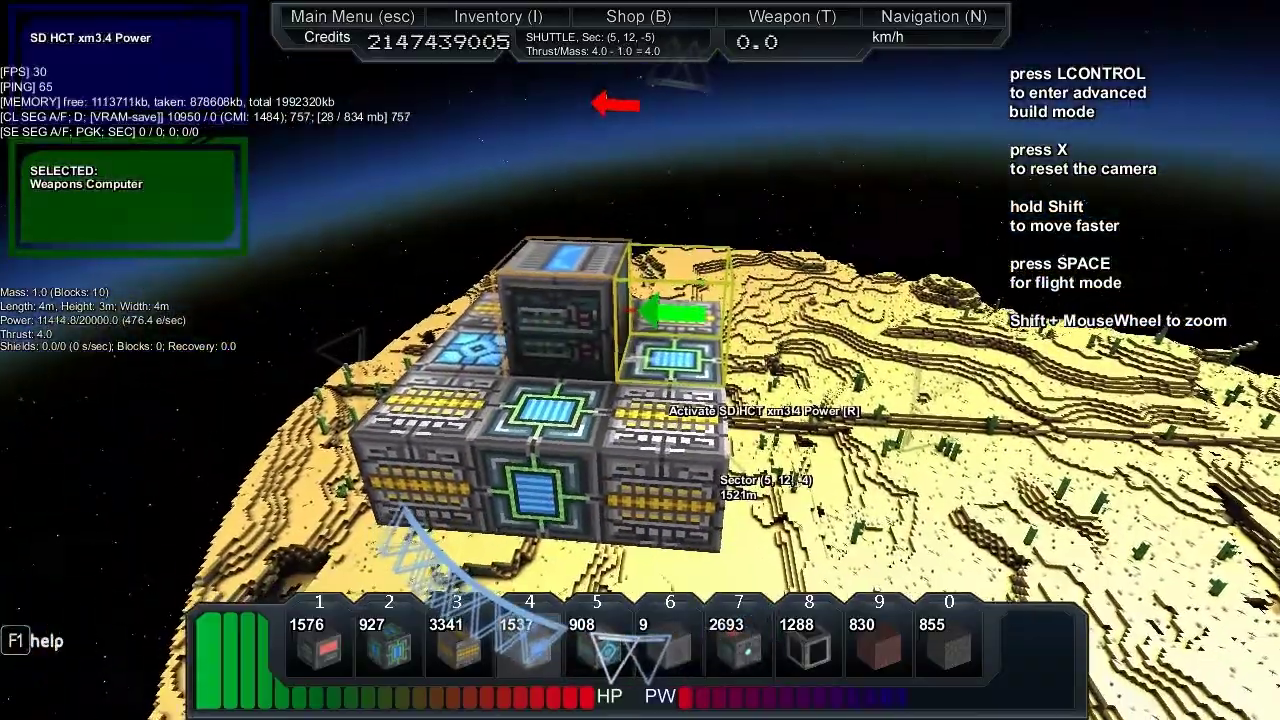
{"action": "left_click", "coordinate": [640, 360]}
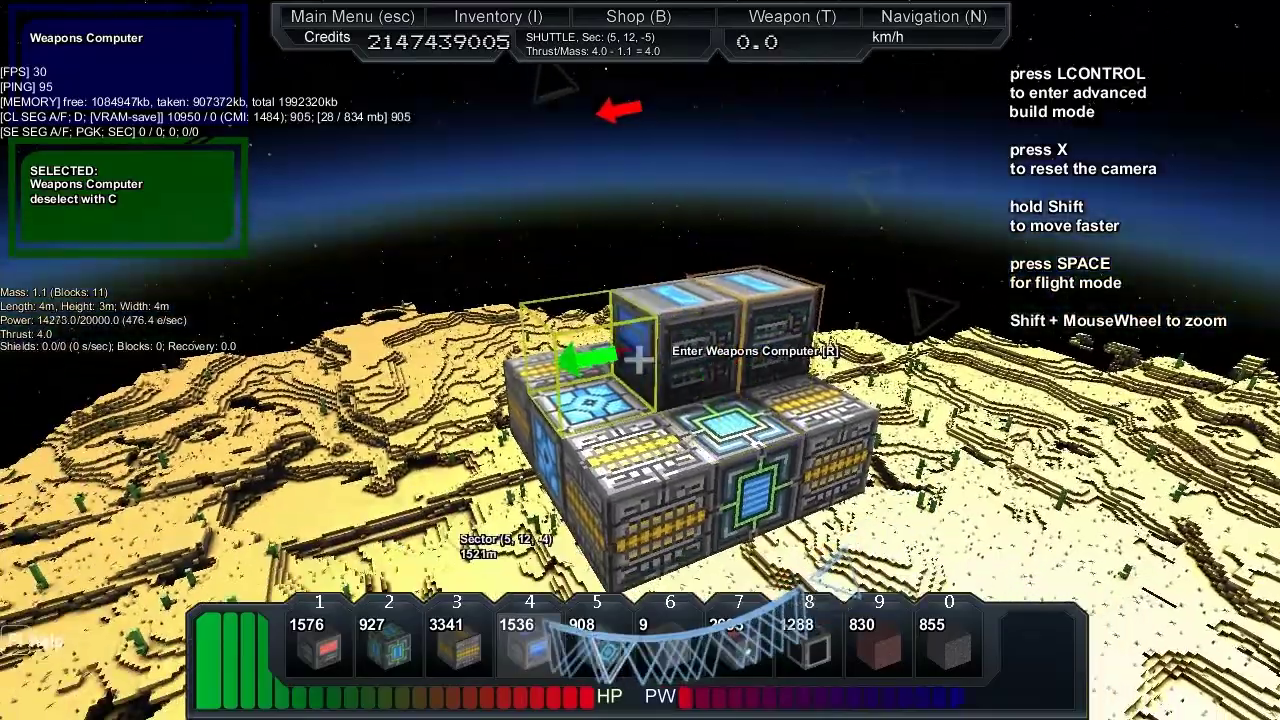
{"action": "left_click", "coordinate": [640, 360]}
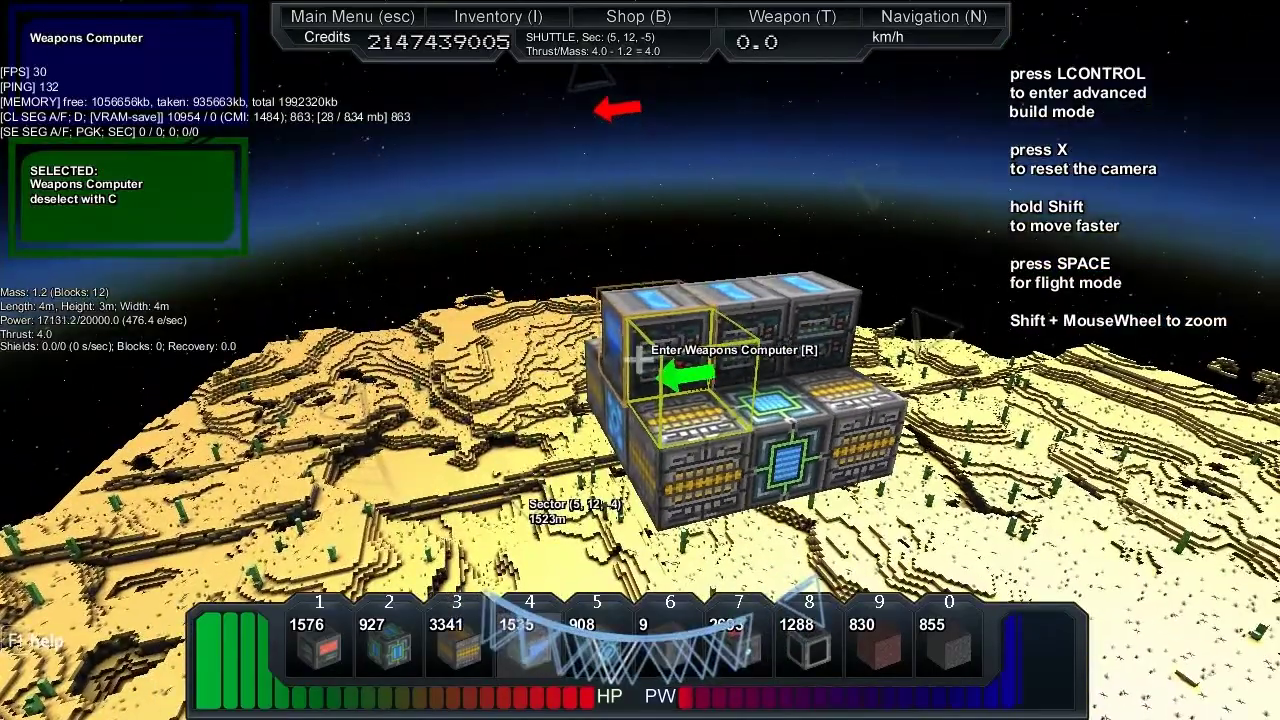
Step: Move white hull wedges from the inventory into the hotbar
{"action": "key", "text": "i"}
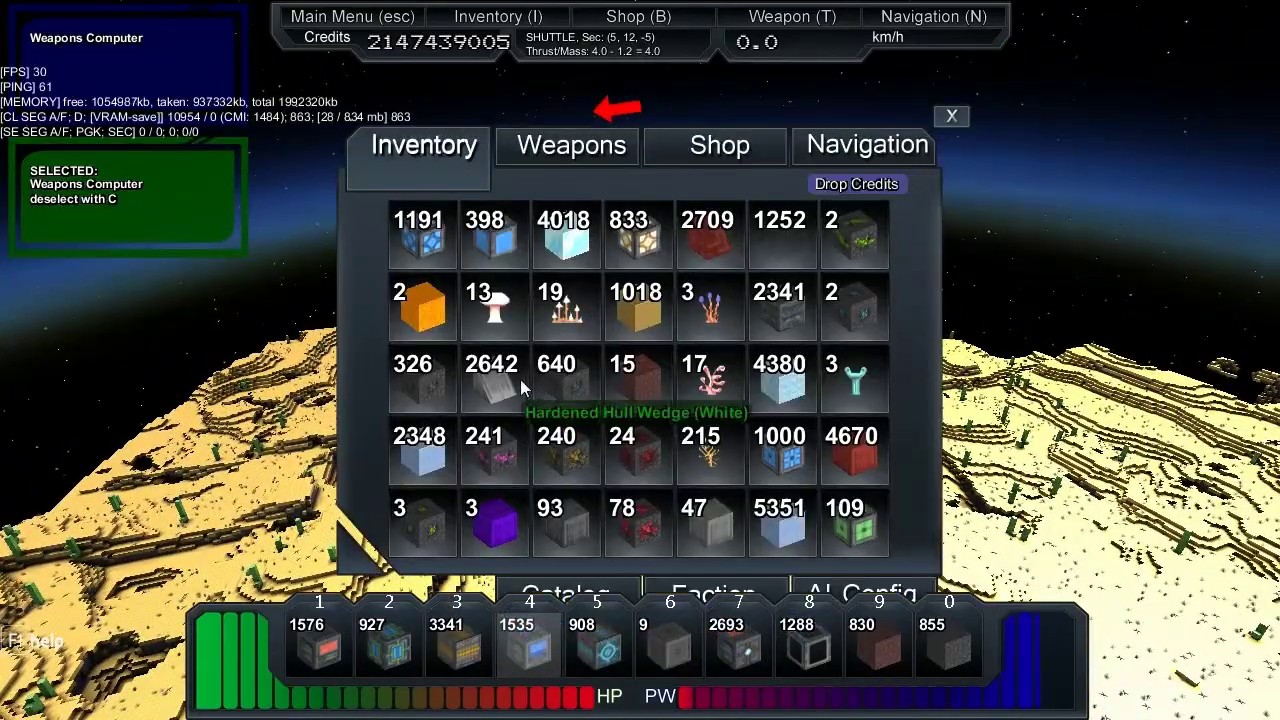
{"action": "left_click", "coordinate": [493, 379], "text": "shift"}
{"action": "key", "text": "i"}
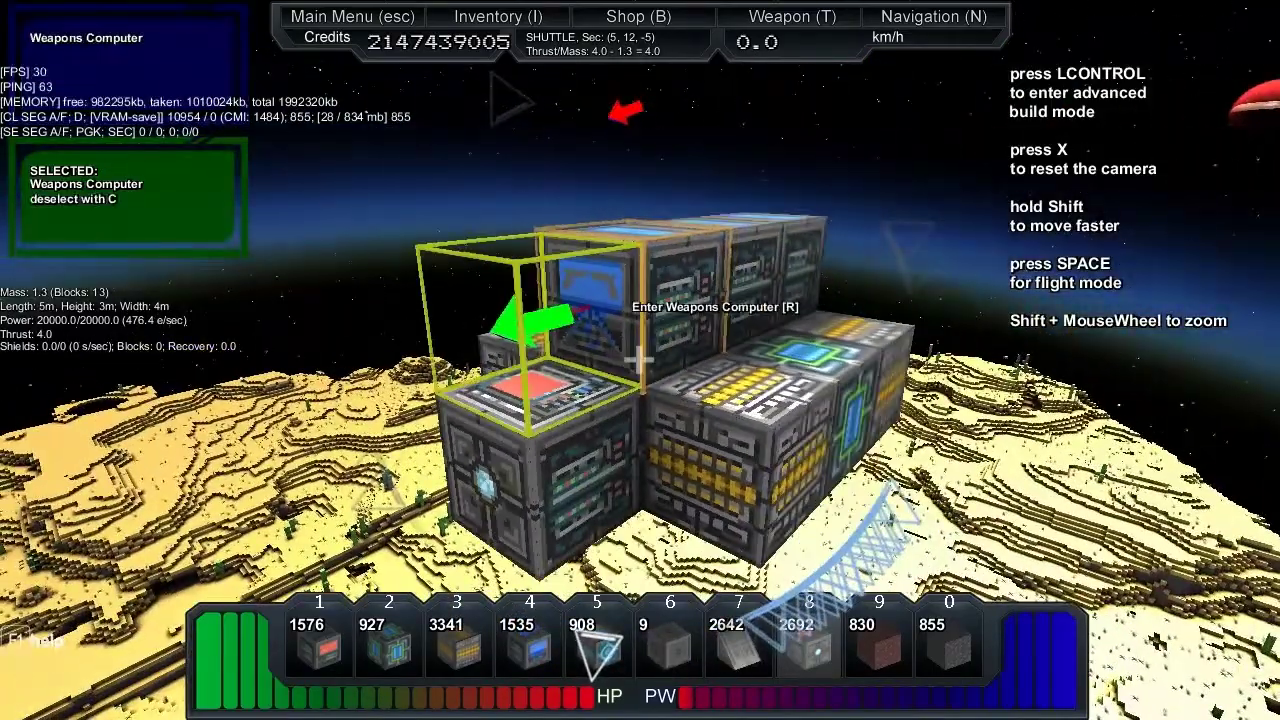
Step: Set a vertical mirror plane through the block centre with odd-symmetry mode on
{"action": "key", "text": "ctrl"}
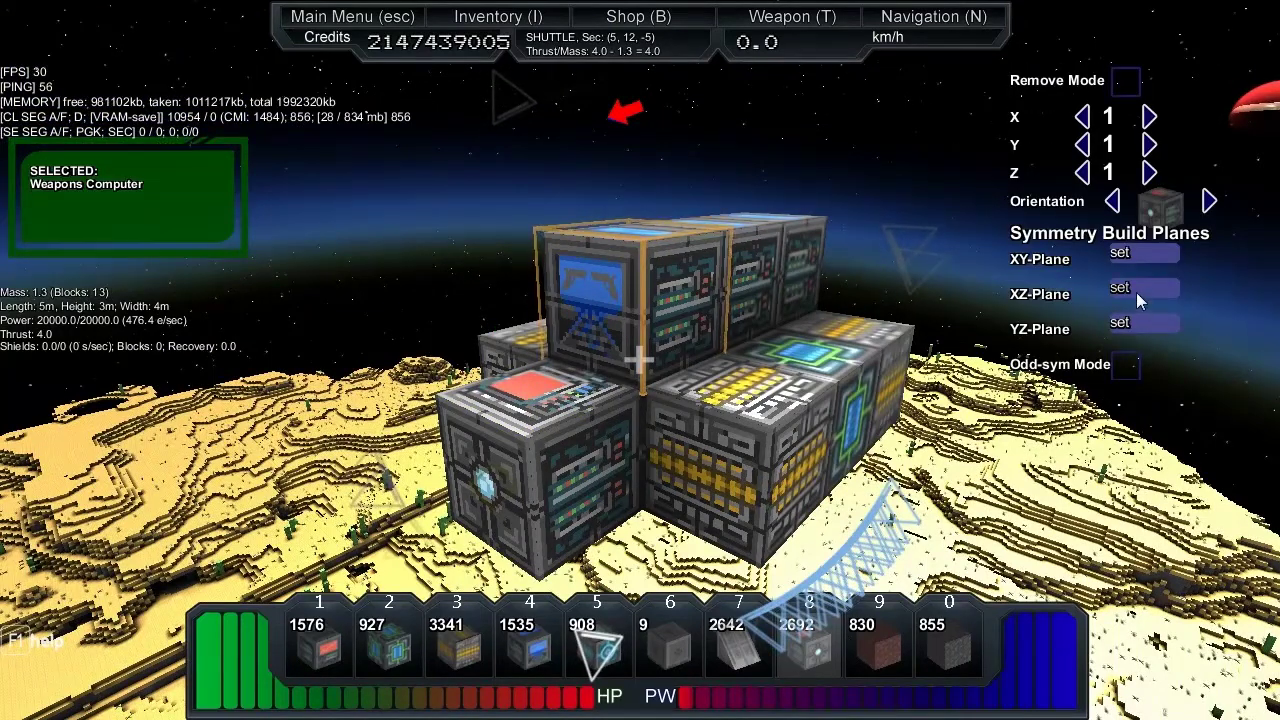
{"action": "left_click", "coordinate": [1140, 290]}
{"action": "left_click", "coordinate": [1140, 256]}
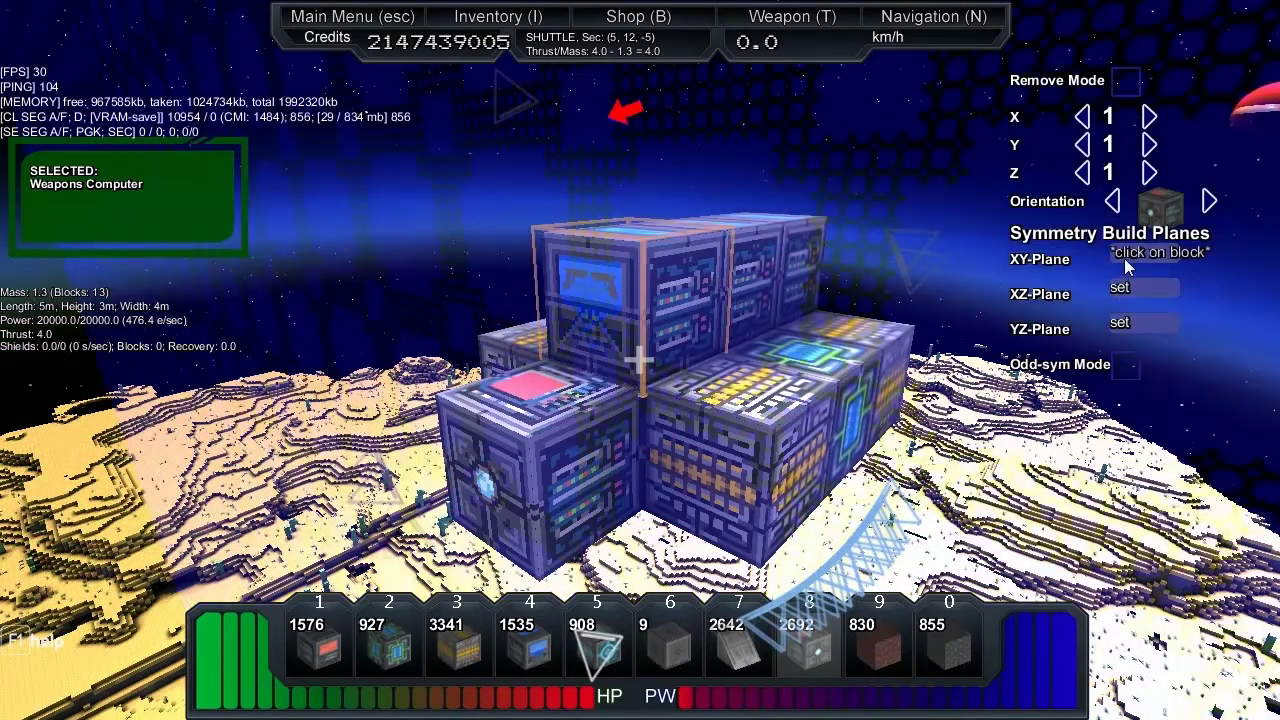
{"action": "left_click", "coordinate": [1140, 256]}
{"action": "left_click", "coordinate": [1140, 324]}
{"action": "left_click", "coordinate": [1128, 365]}
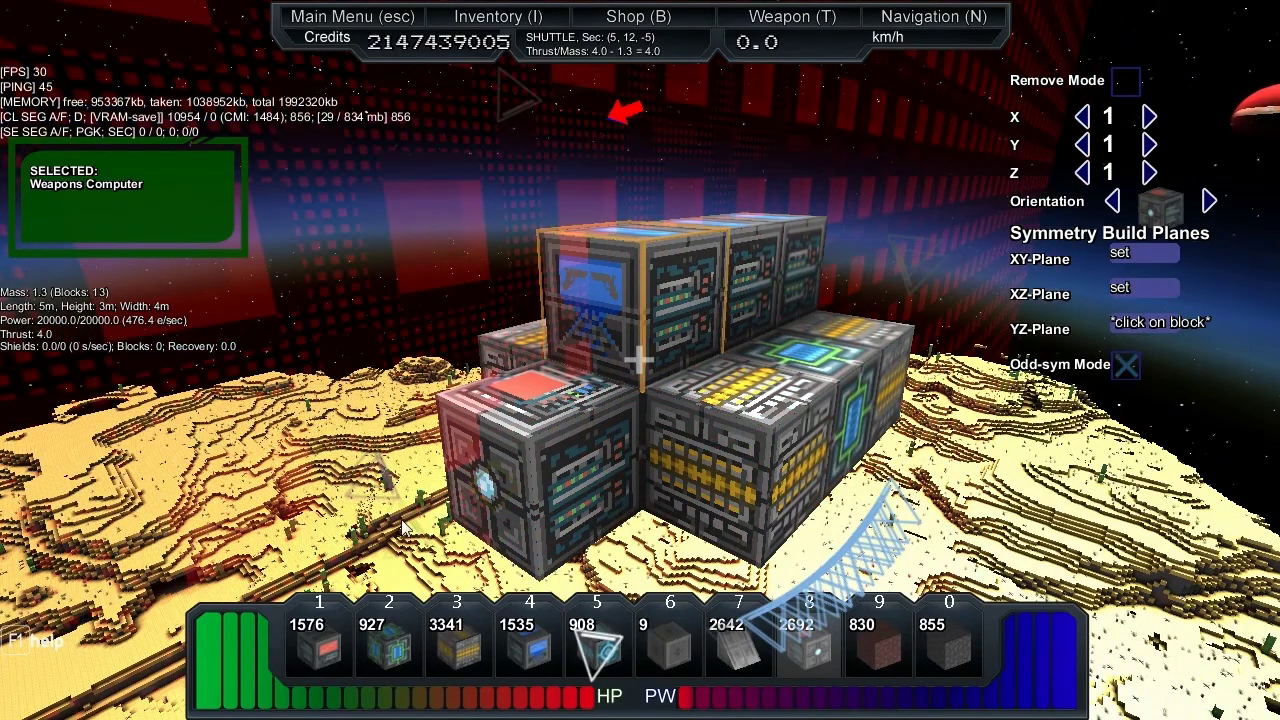
{"action": "key", "text": "ctrl"}
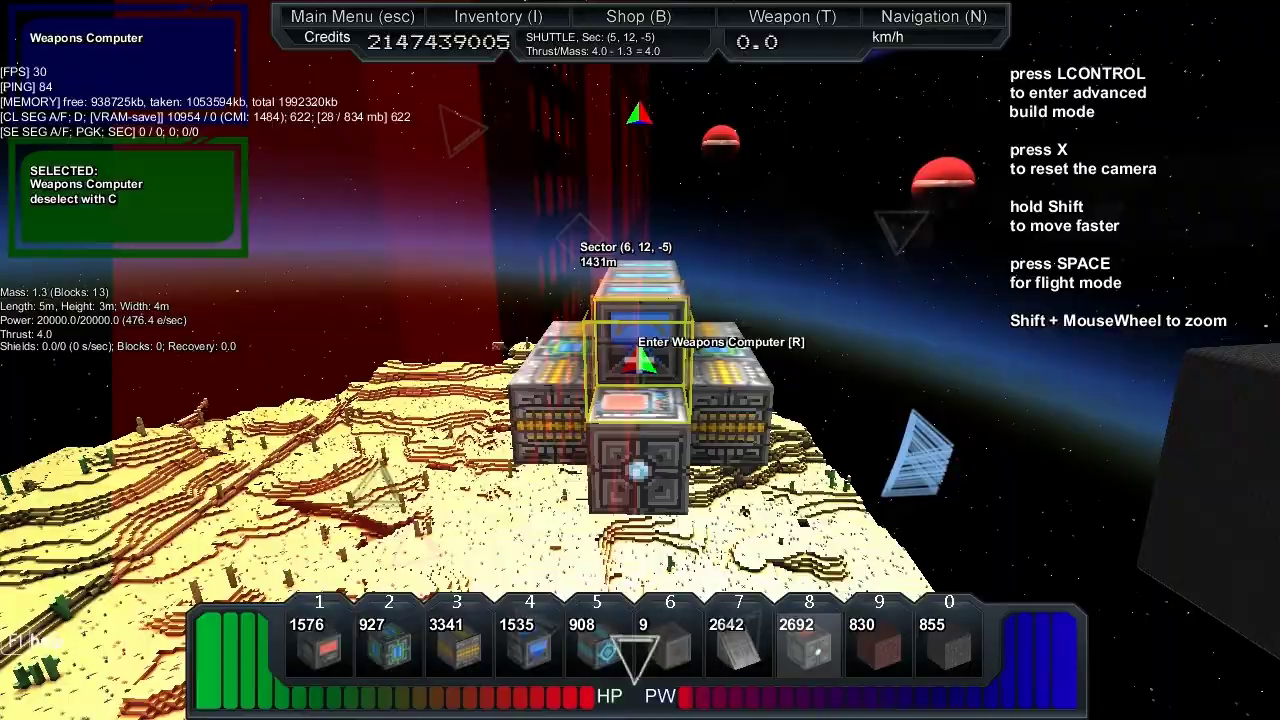
Step: Place a white hull wedge on the shuttle's upper front and rotate it outward
{"action": "left_click_drag", "start_coordinate": [640, 360], "coordinate": [700, 330]}
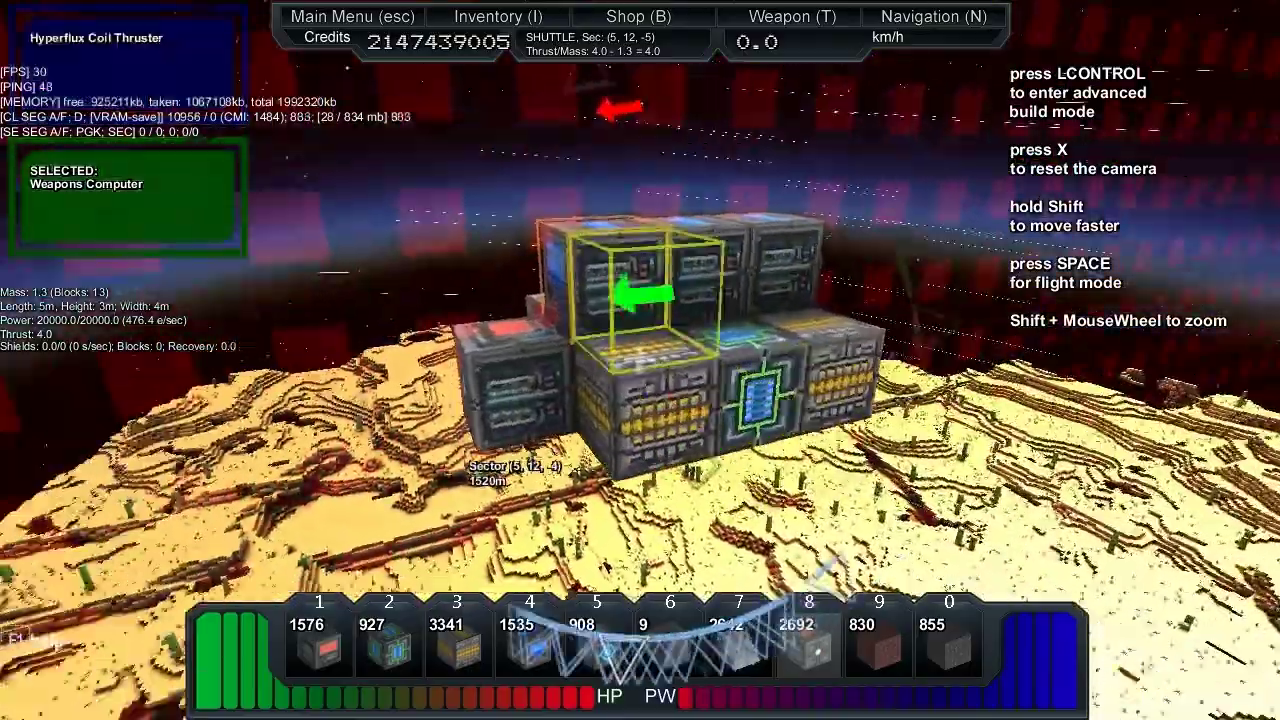
{"action": "left_click_drag", "start_coordinate": [640, 360], "coordinate": [600, 380]}
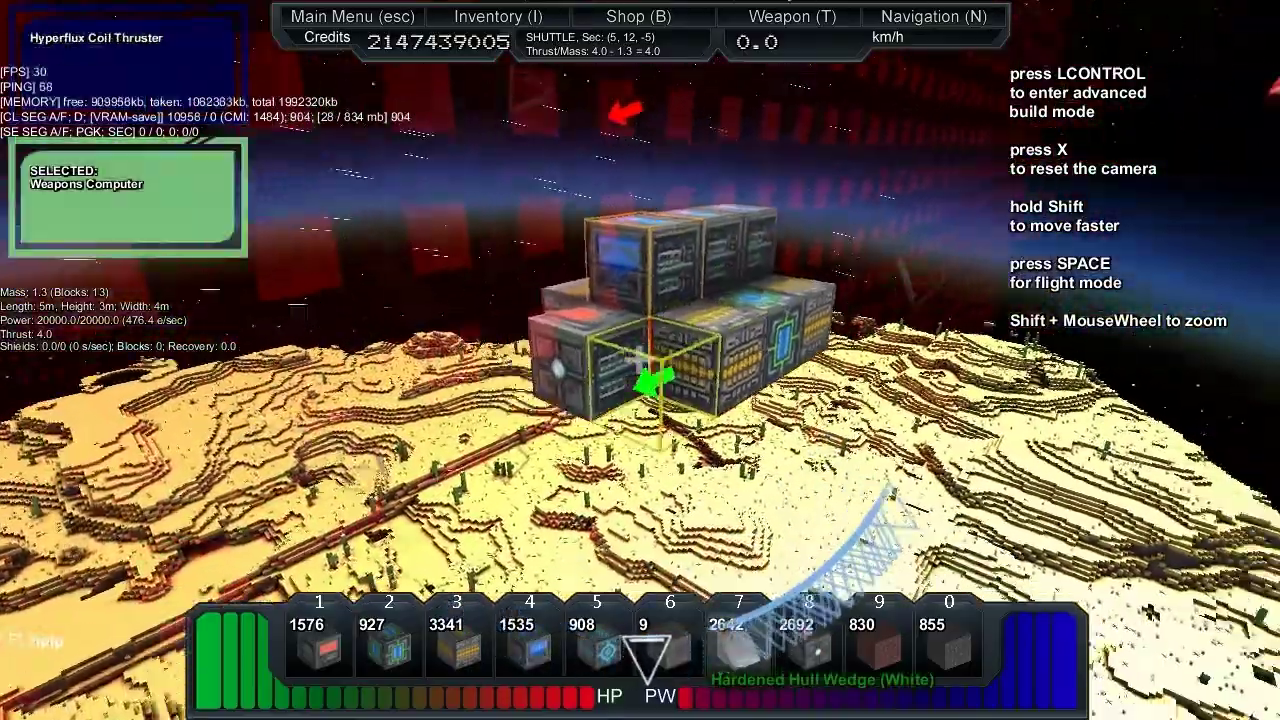
{"action": "mouse_move", "coordinate": [640, 360]}
{"action": "left_mouse_down"}
{"action": "mouse_move", "coordinate": [680, 330]}
{"action": "mouse_move", "coordinate": [690, 340]}
{"action": "left_mouse_up"}
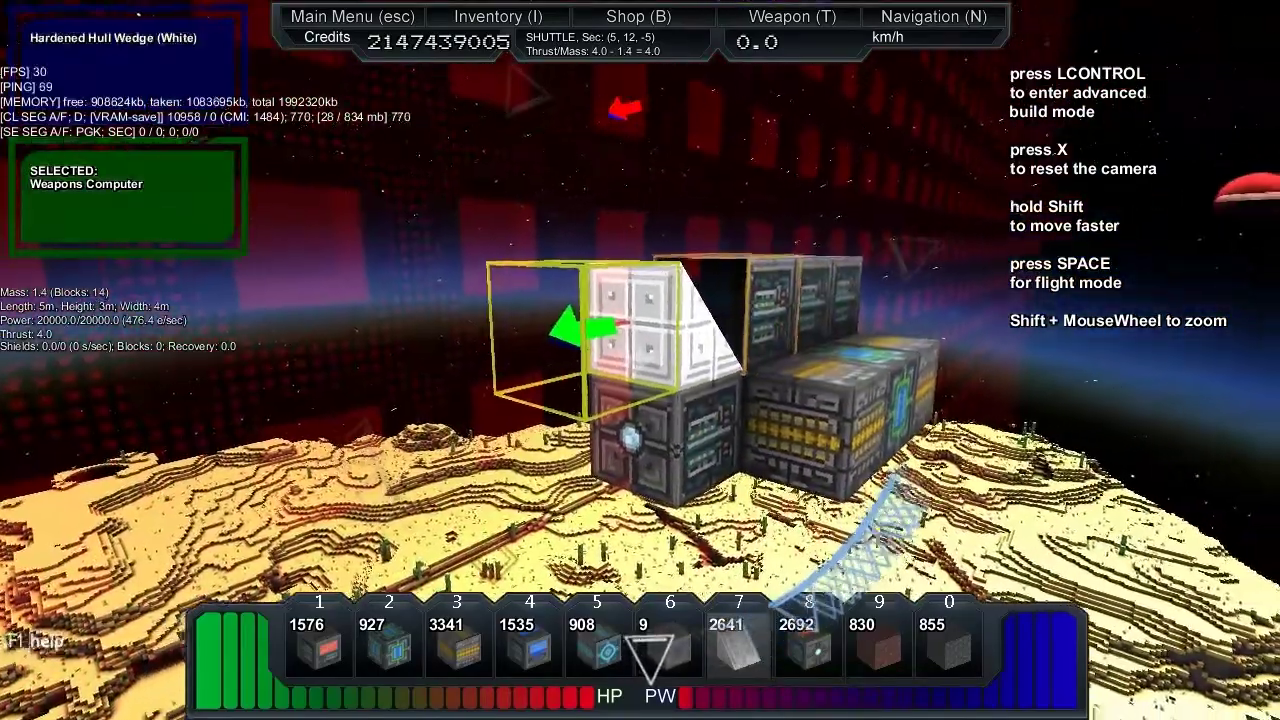
{"action": "key", "text": "ctrl"}
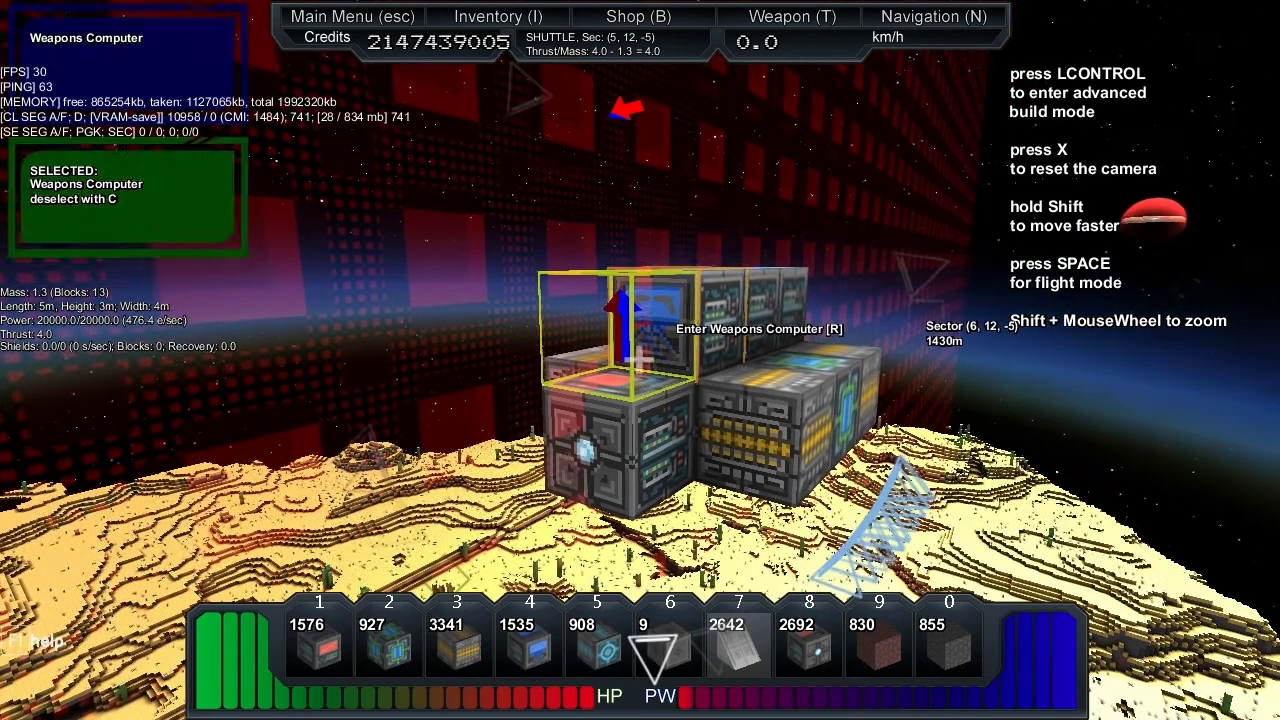
{"action": "left_click", "coordinate": [640, 360]}
{"action": "key", "text": "ctrl"}
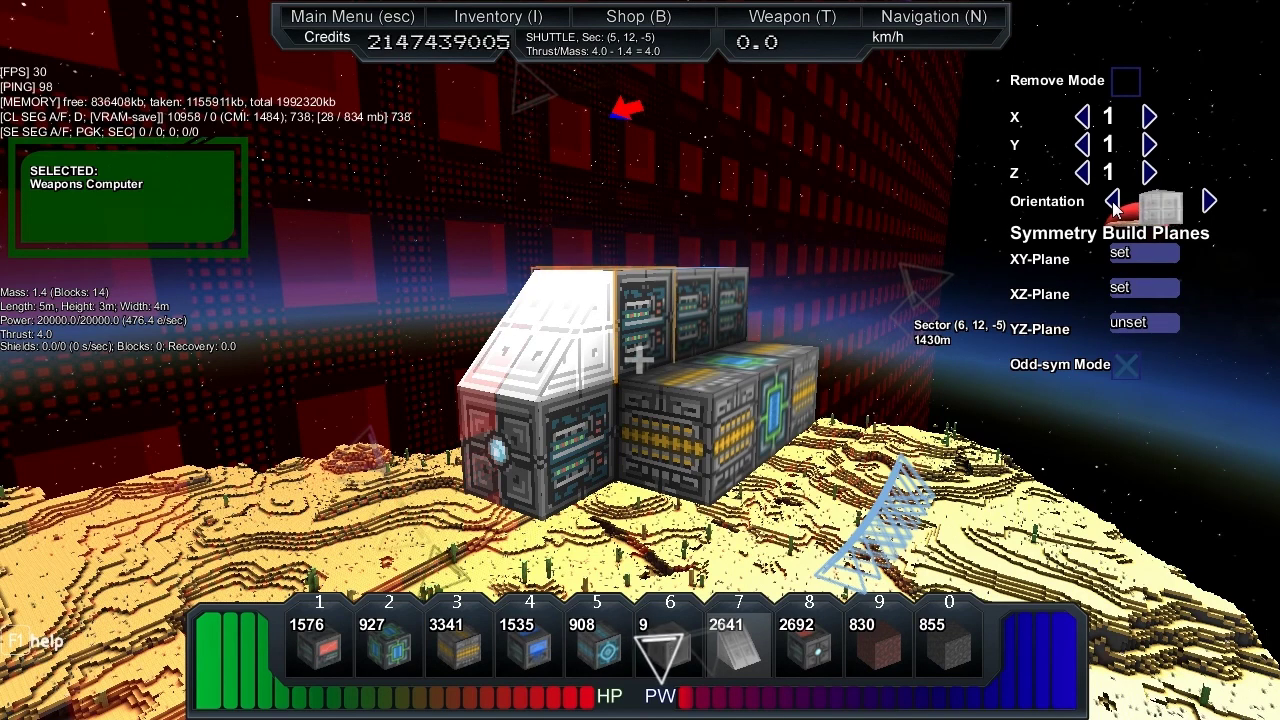
{"action": "left_click", "coordinate": [1113, 202]}
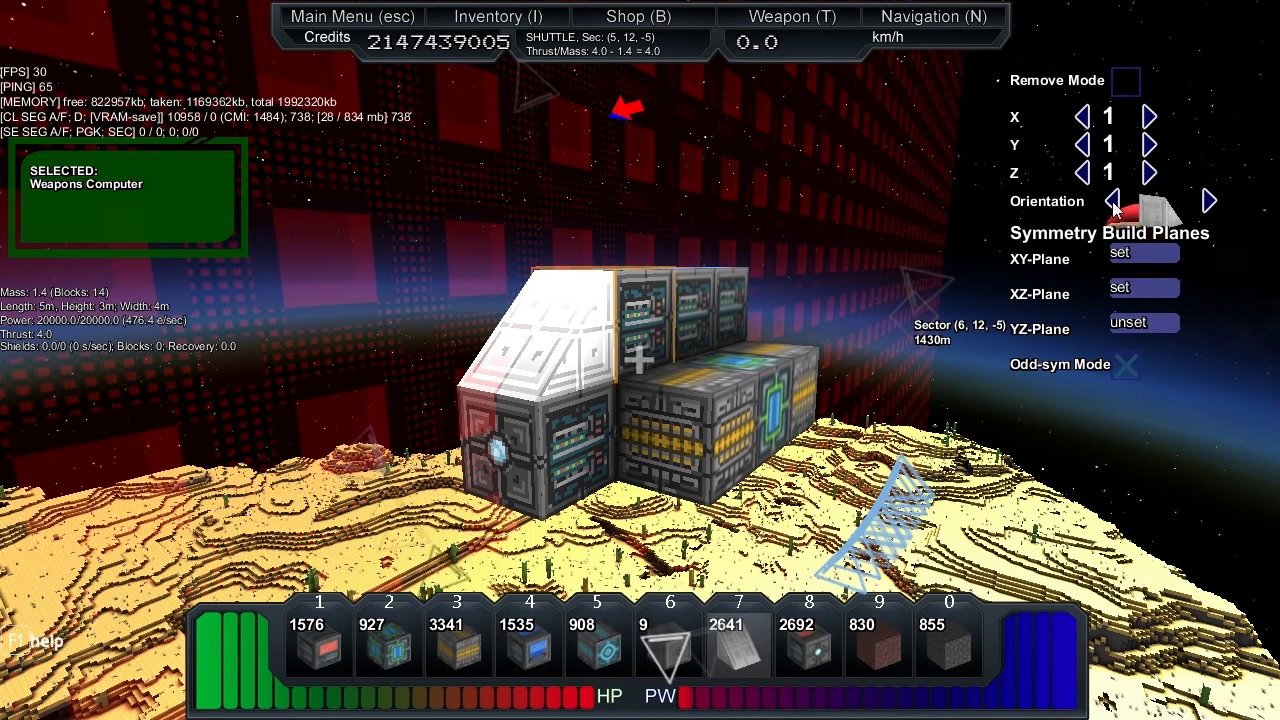
{"action": "key", "text": "ctrl"}
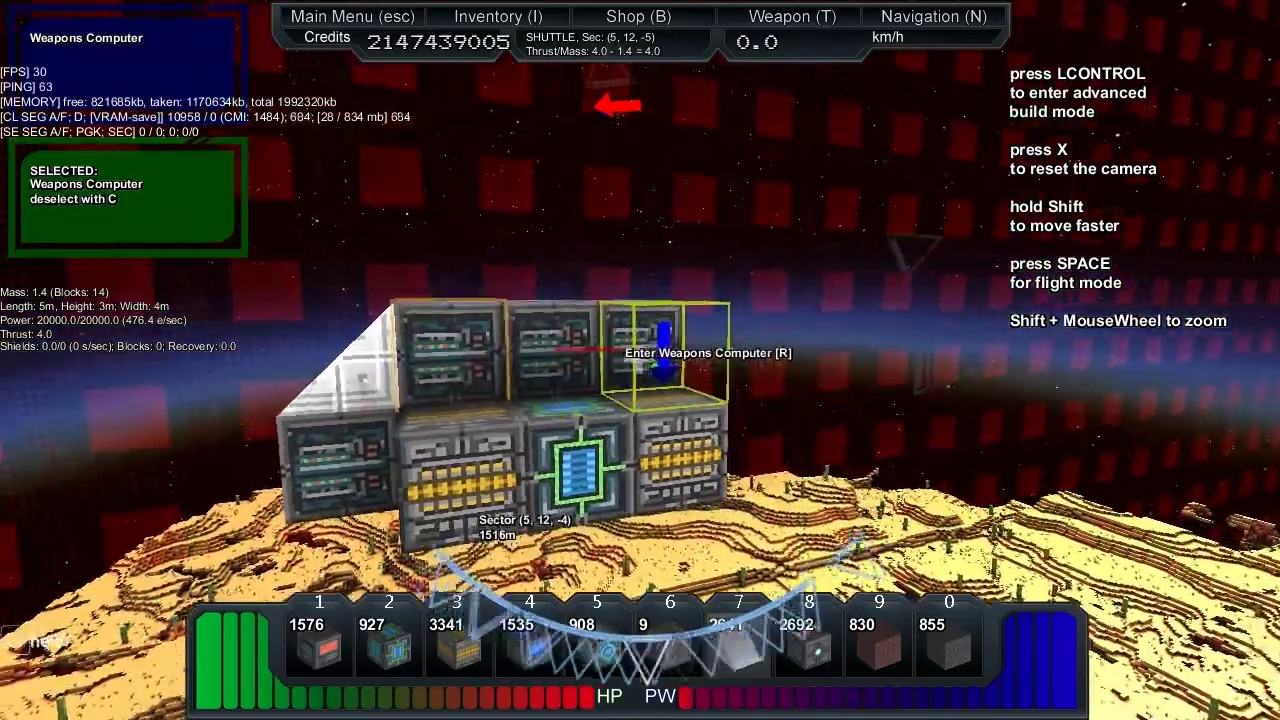
Step: Lay mirrored white hull wedges across the roof and down both shuttle sides
{"action": "key", "text": "7"}
{"action": "left_click", "coordinate": [640, 360]}
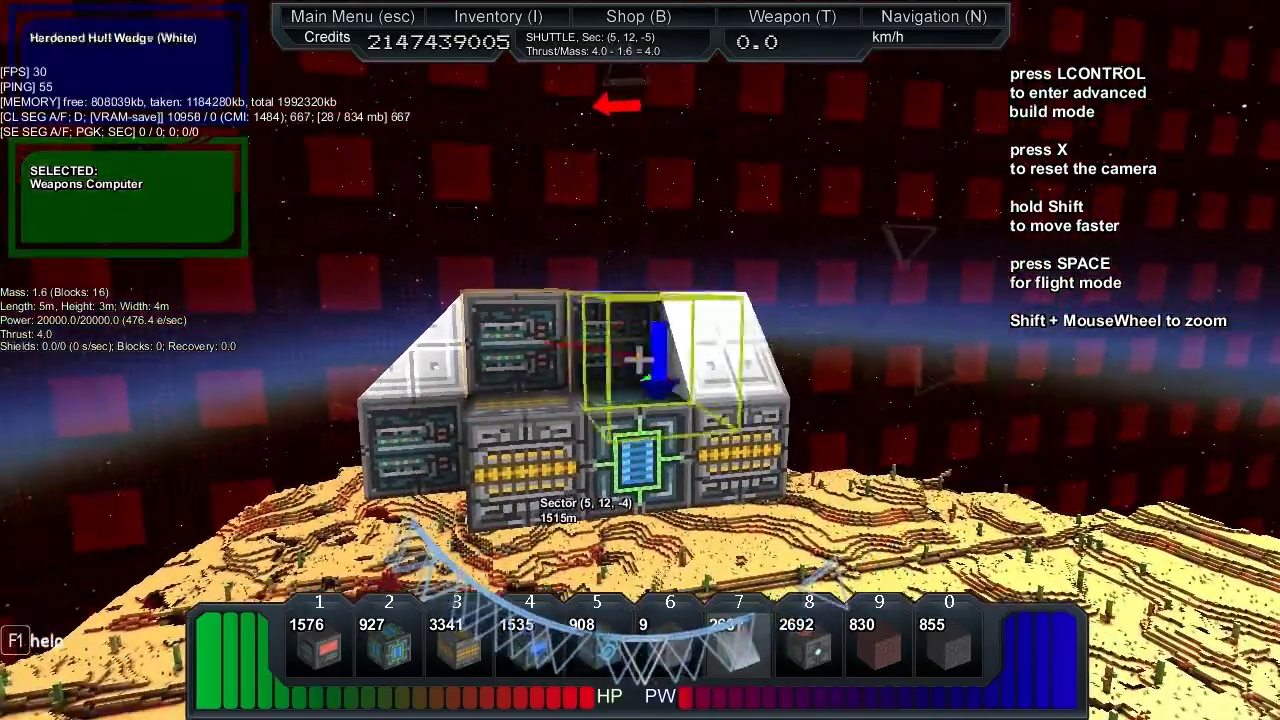
{"action": "key", "text": "8"}
{"action": "left_click", "coordinate": [640, 360]}
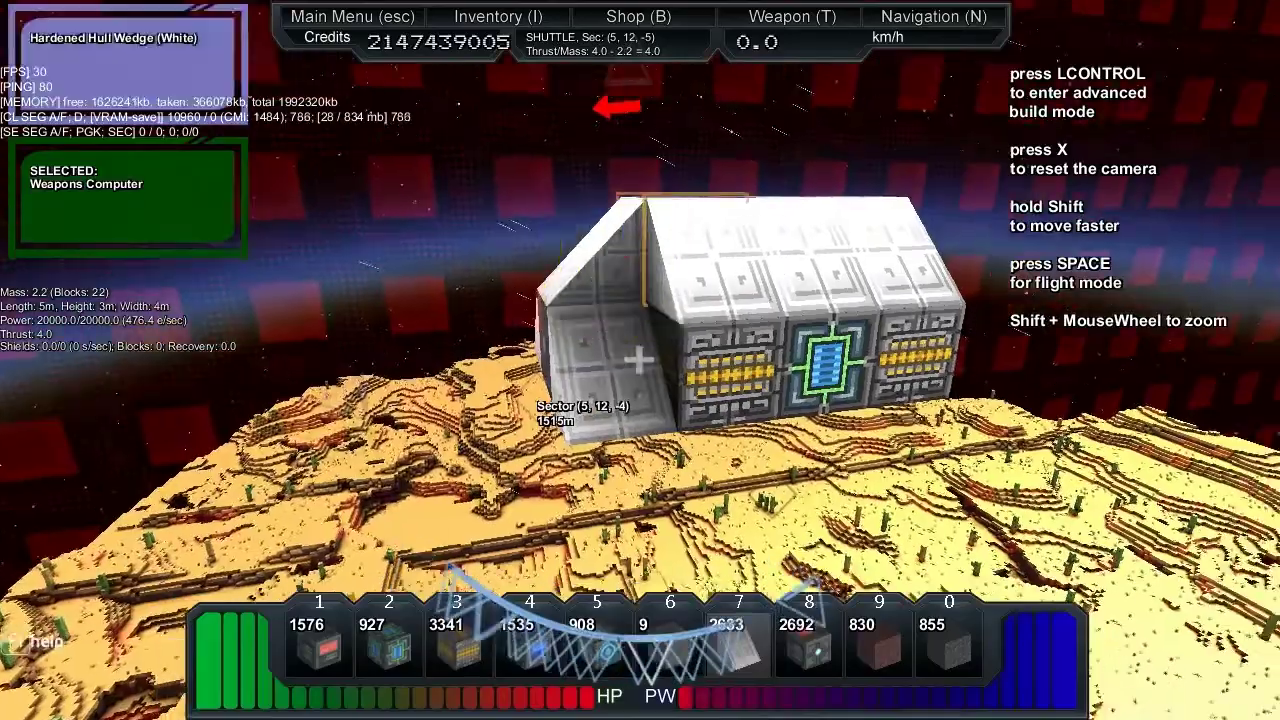
{"action": "left_click", "coordinate": [640, 360]}
{"action": "left_click", "coordinate": [640, 360]}
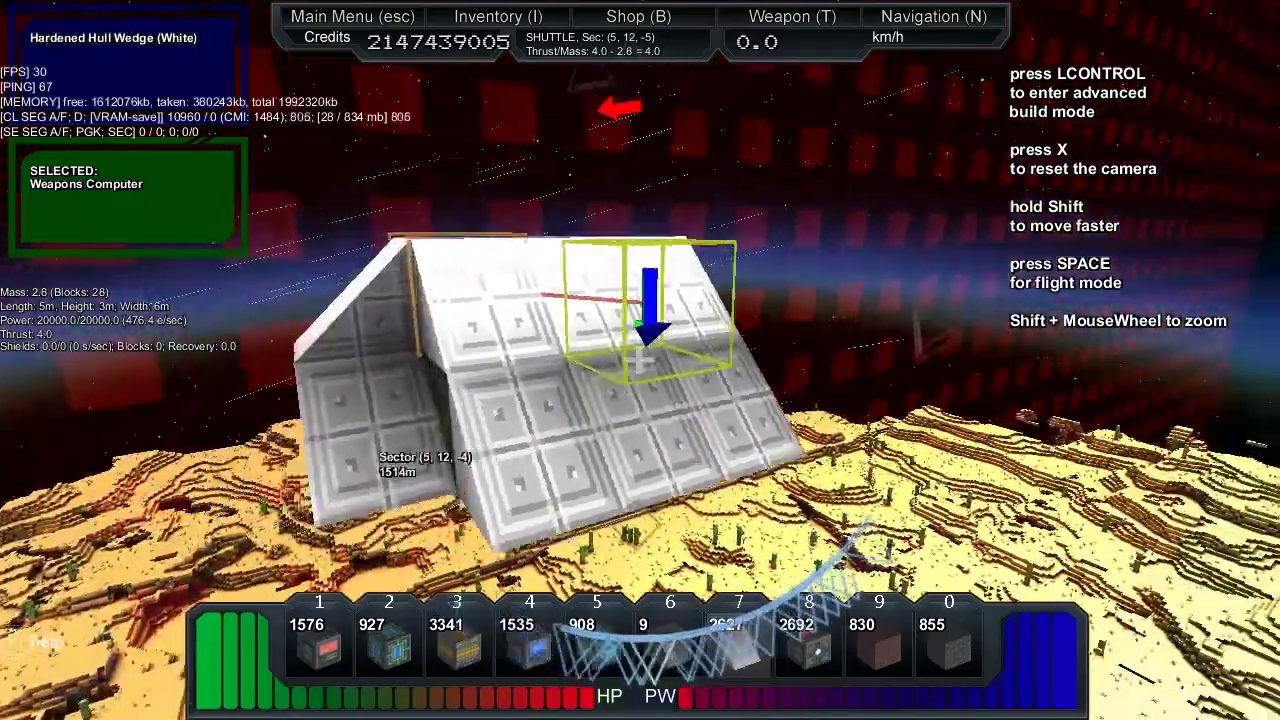
{"action": "left_click", "coordinate": [640, 360]}
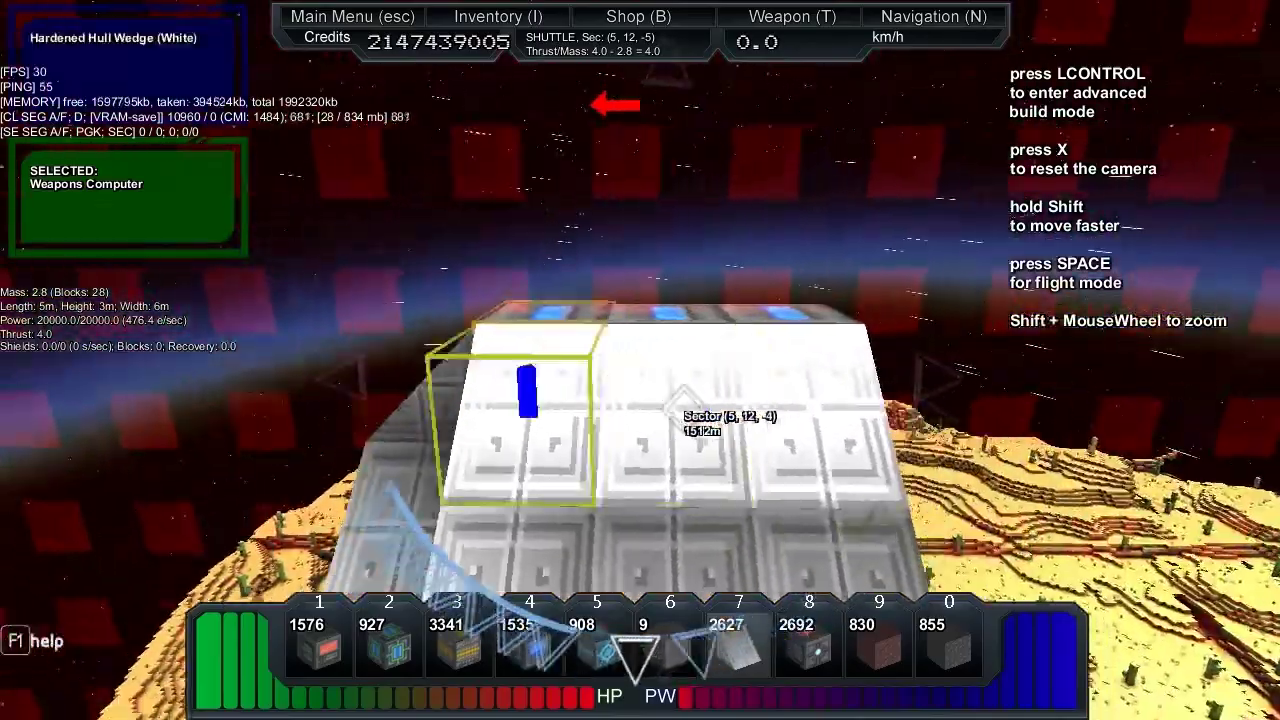
Step: Add rear thrusters and white wedges, then fly the shuttle down onto the desert
{"action": "key", "text": "c"}
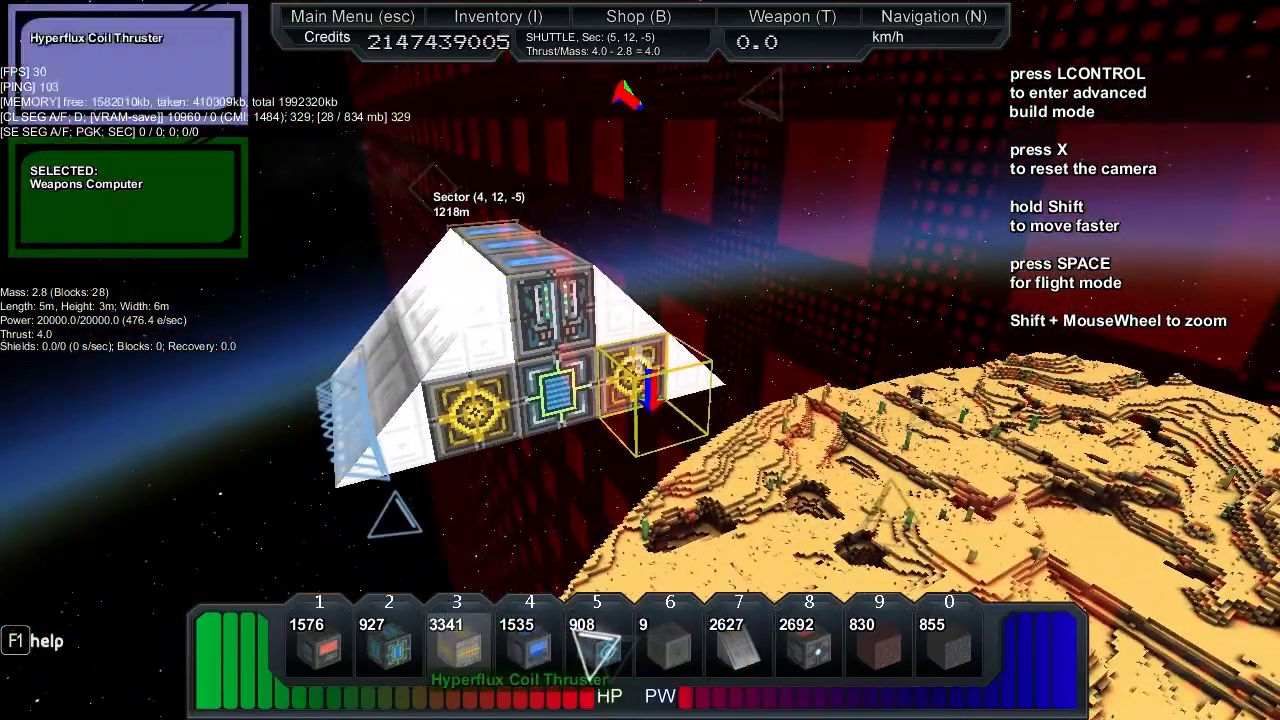
{"action": "left_click", "coordinate": [640, 360]}
{"action": "left_click", "coordinate": [640, 360]}
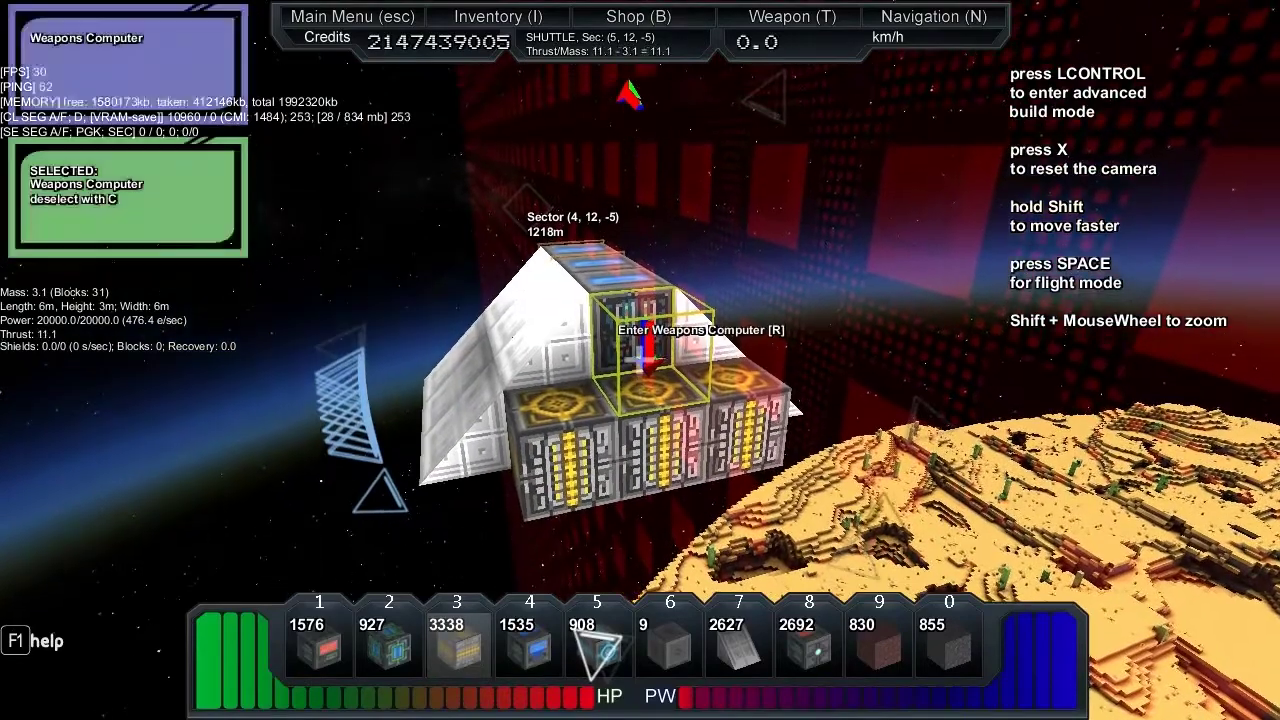
{"action": "left_click", "coordinate": [640, 360]}
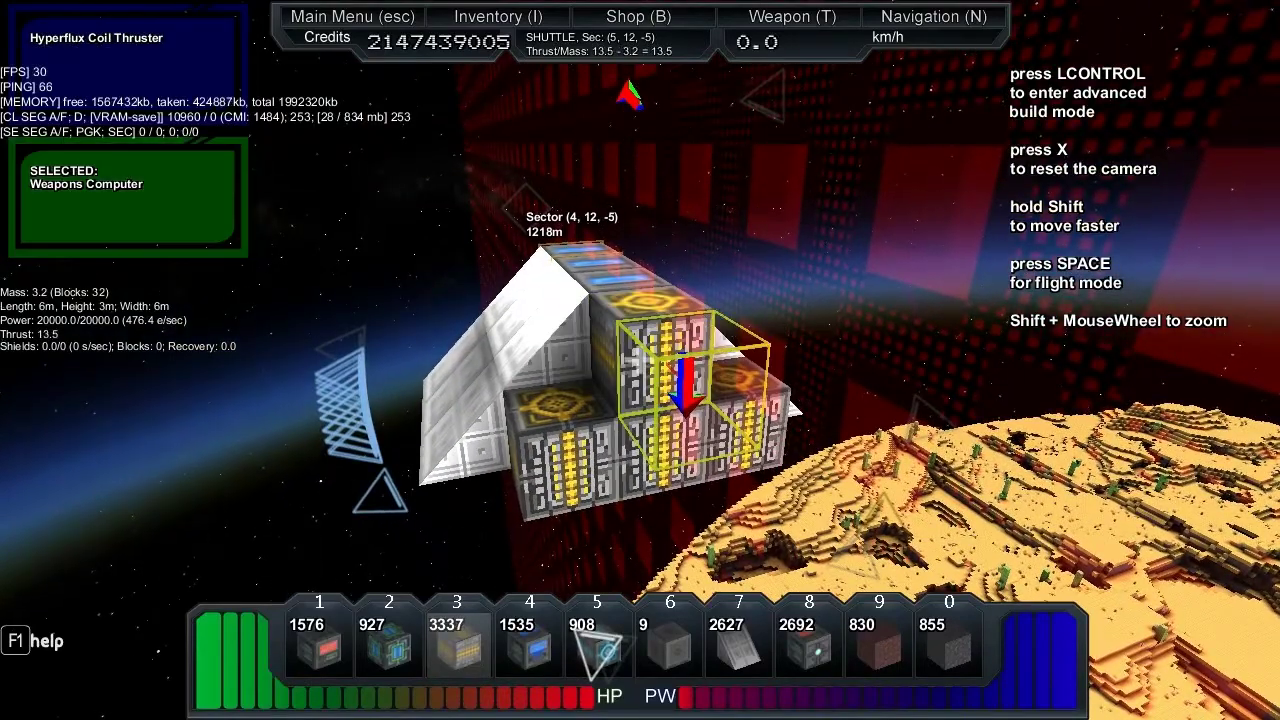
{"action": "scroll", "coordinate": [640, 360], "scroll_direction": "down", "scroll_amount": 4}
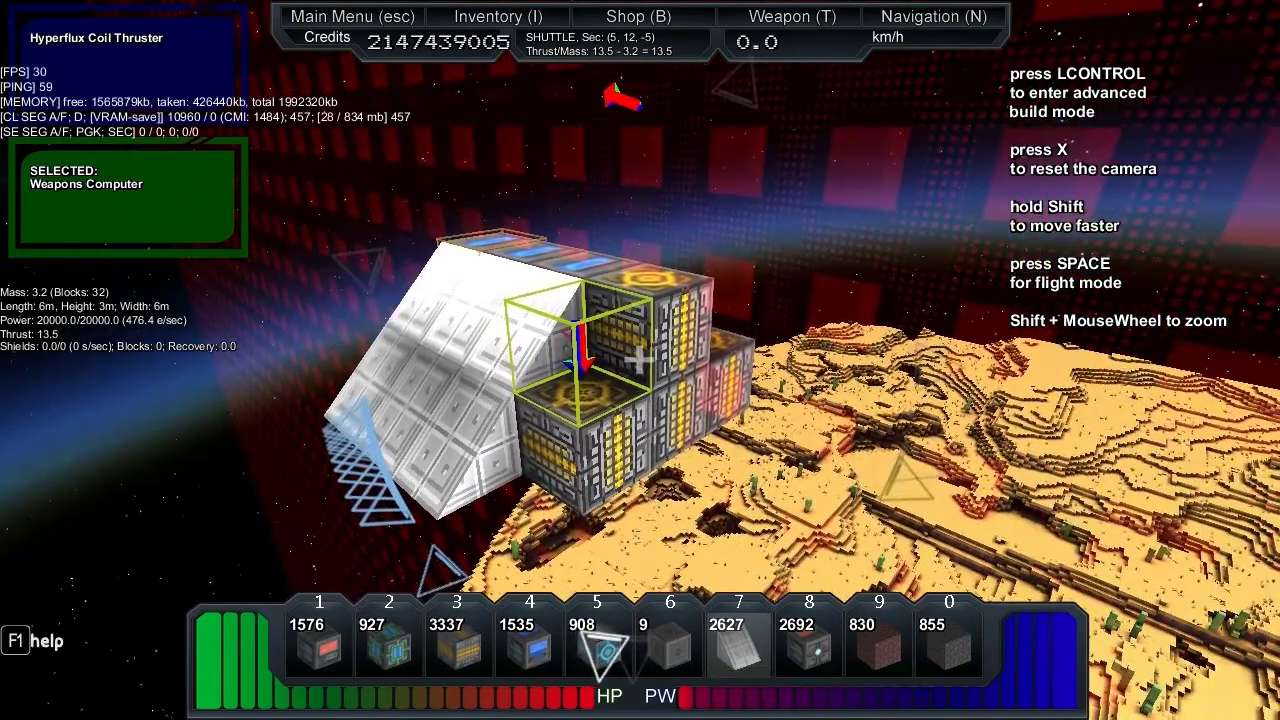
{"action": "left_click", "coordinate": [640, 360]}
{"action": "left_click", "coordinate": [640, 360]}
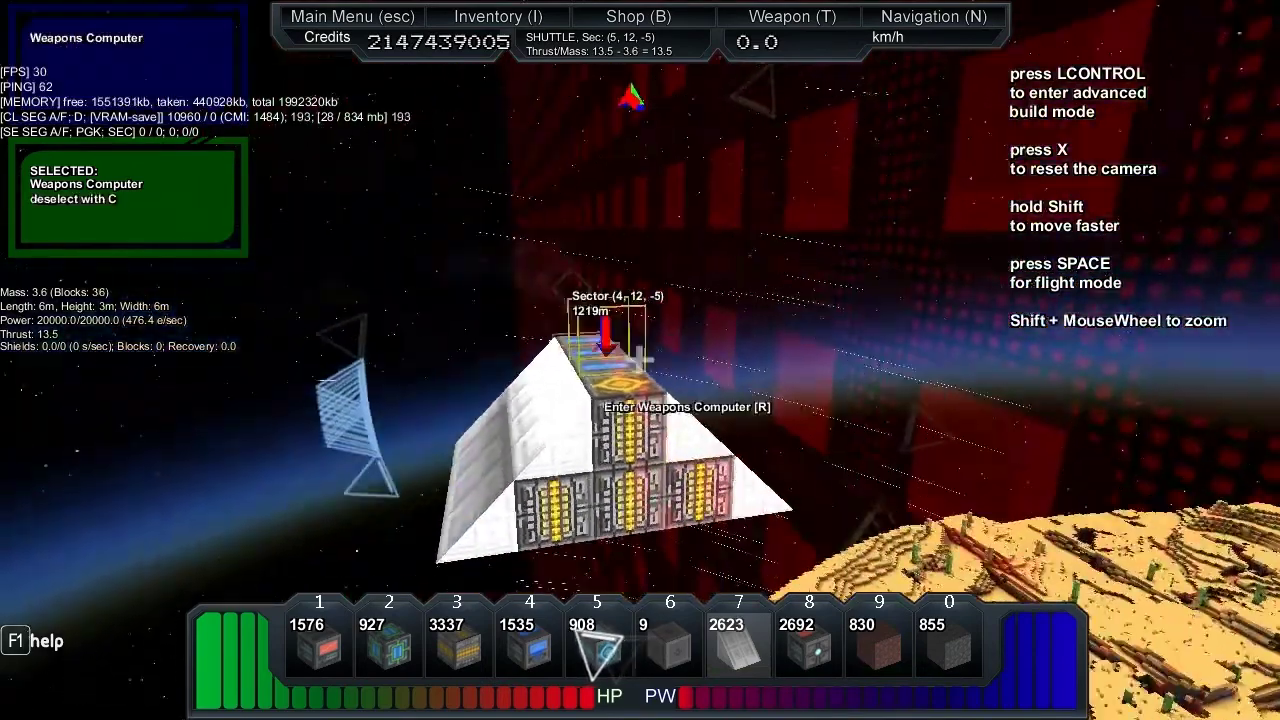
{"action": "key", "text": "space"}
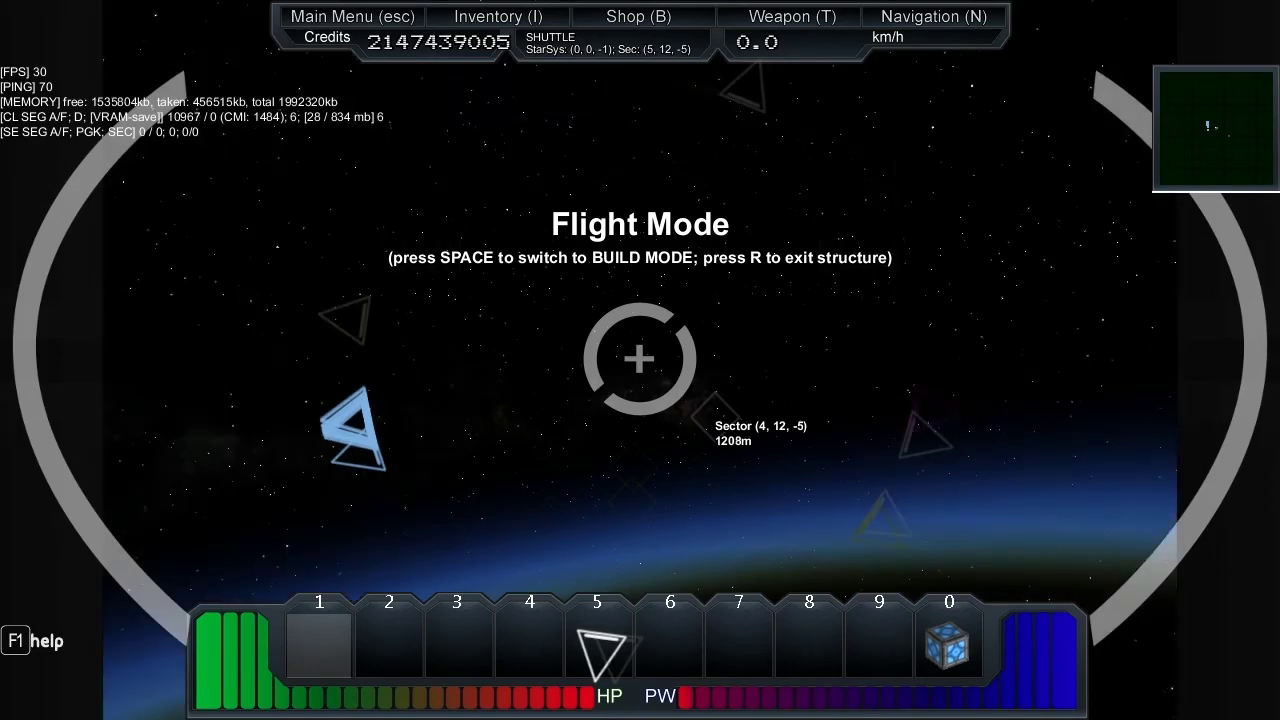
{"action": "key", "text": "space"}
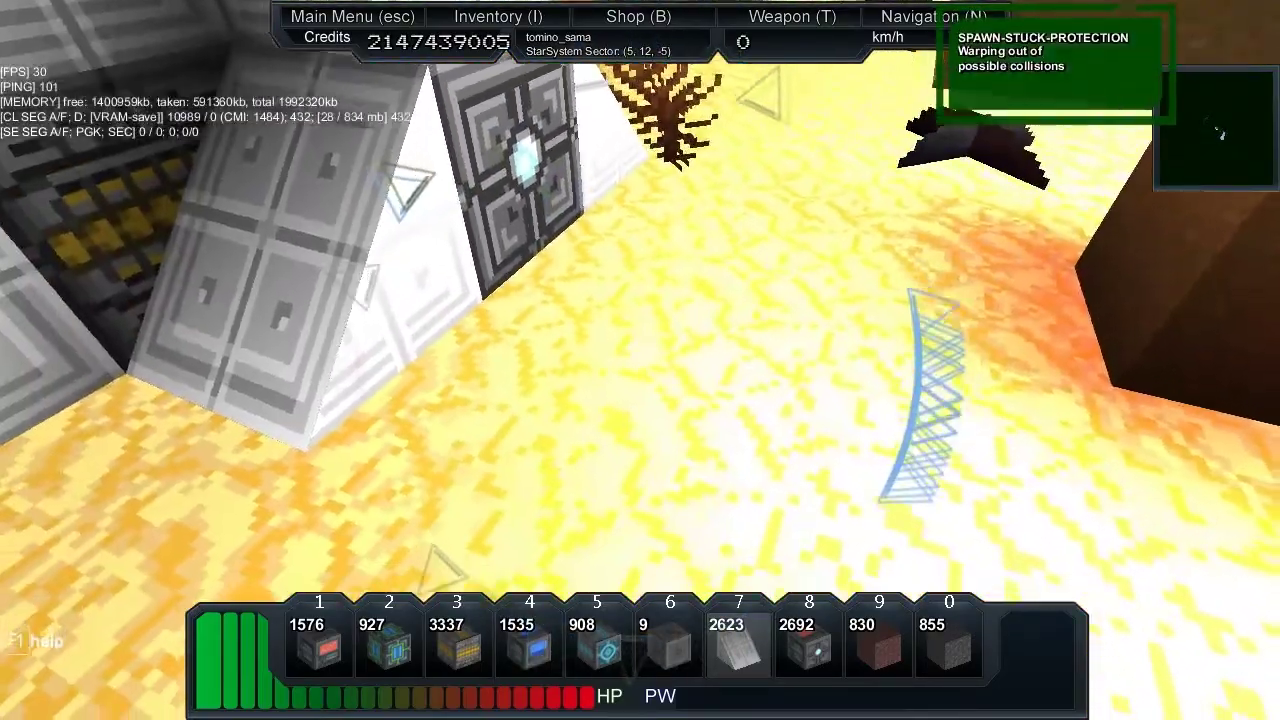
Step: Remove sand blocks beside the shuttle, extending the hole into an L shape
{"action": "left_click", "coordinate": [640, 360]}
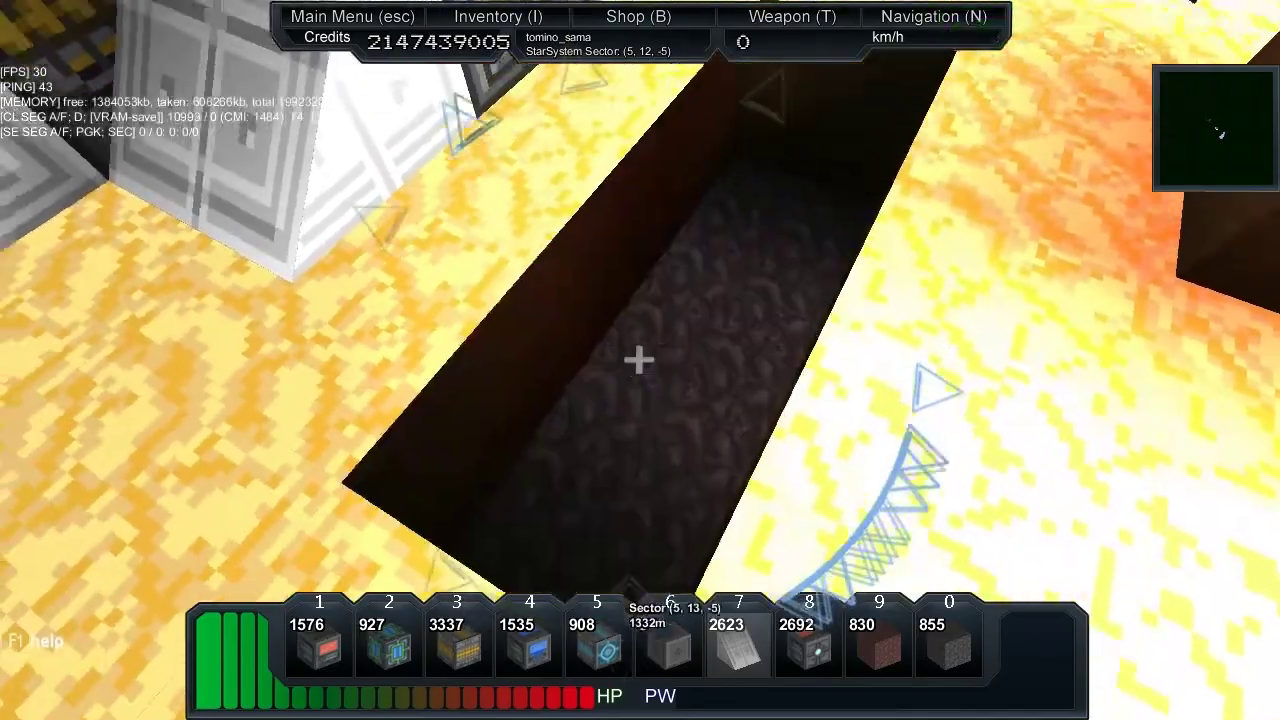
{"action": "left_click", "coordinate": [640, 360]}
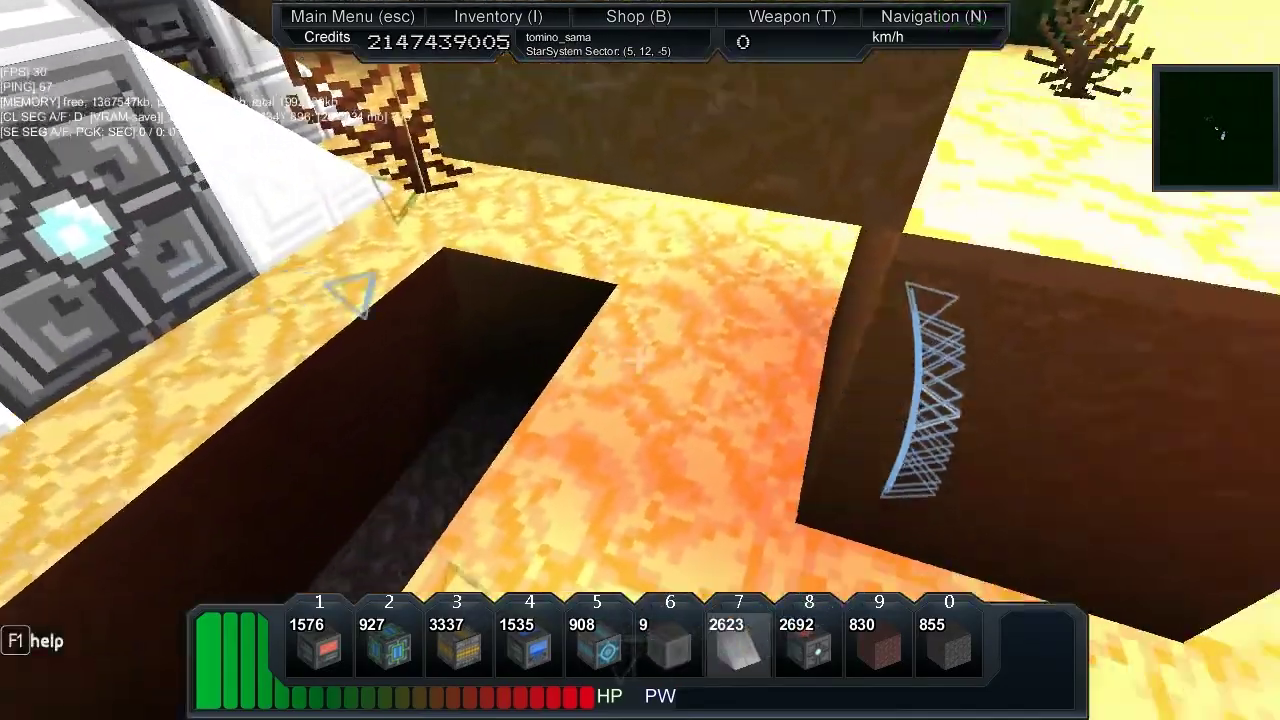